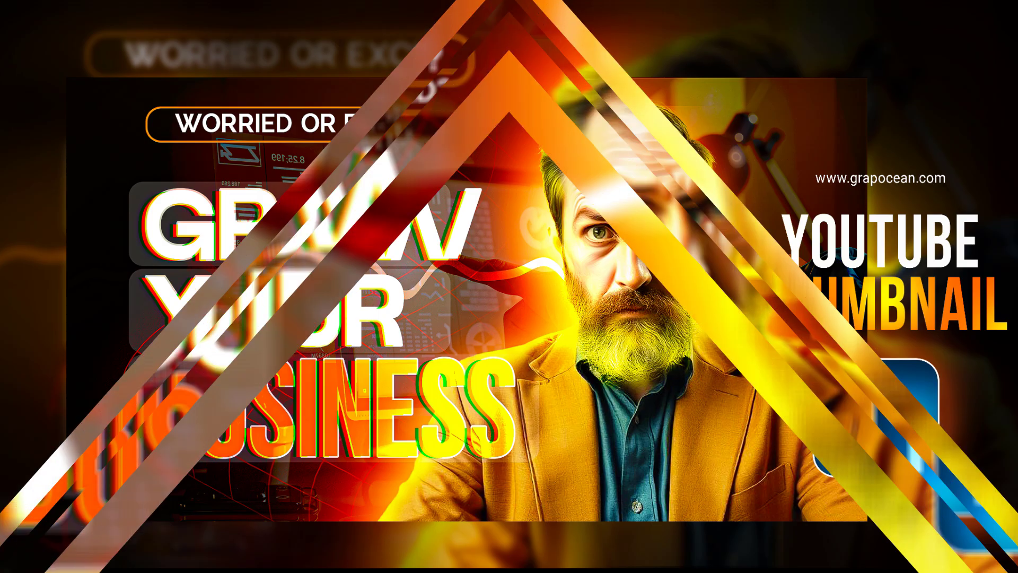
Step: Start a new white 1280×720 px, 300 ppi document named 'Youtube Thumbnail Design'
key("ctrl+n")
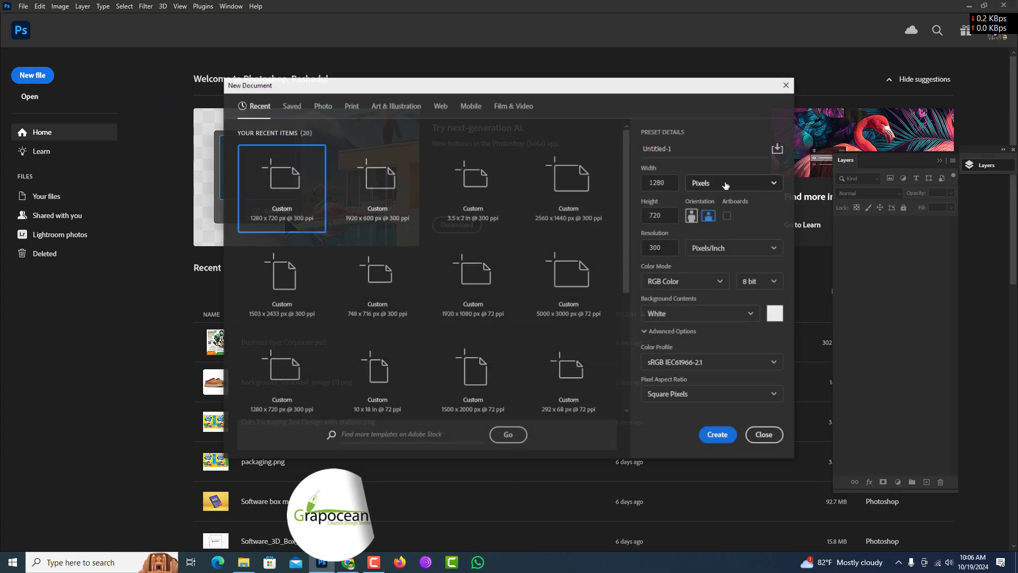
type("Youtube T")
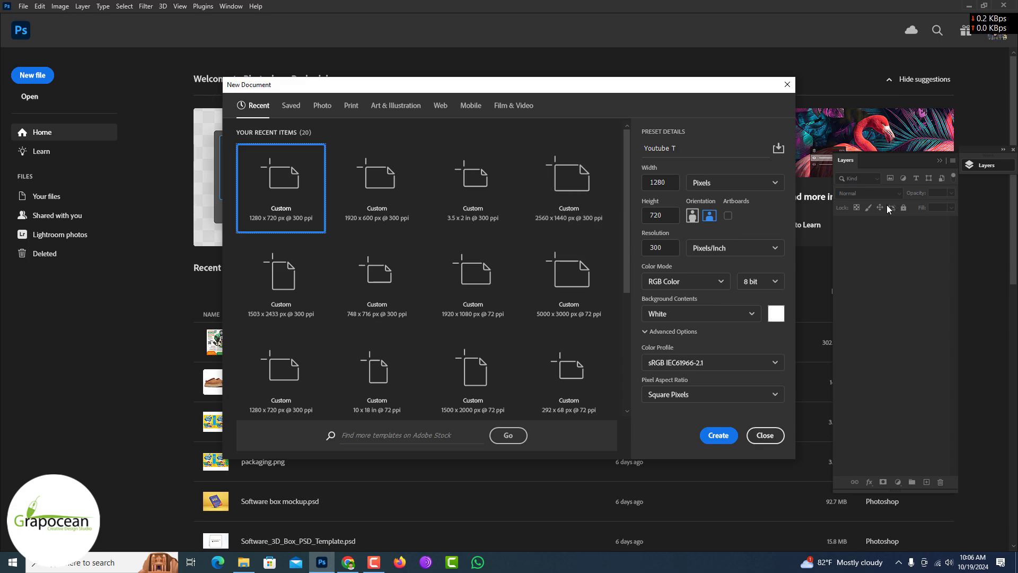
type("humbnail Design")
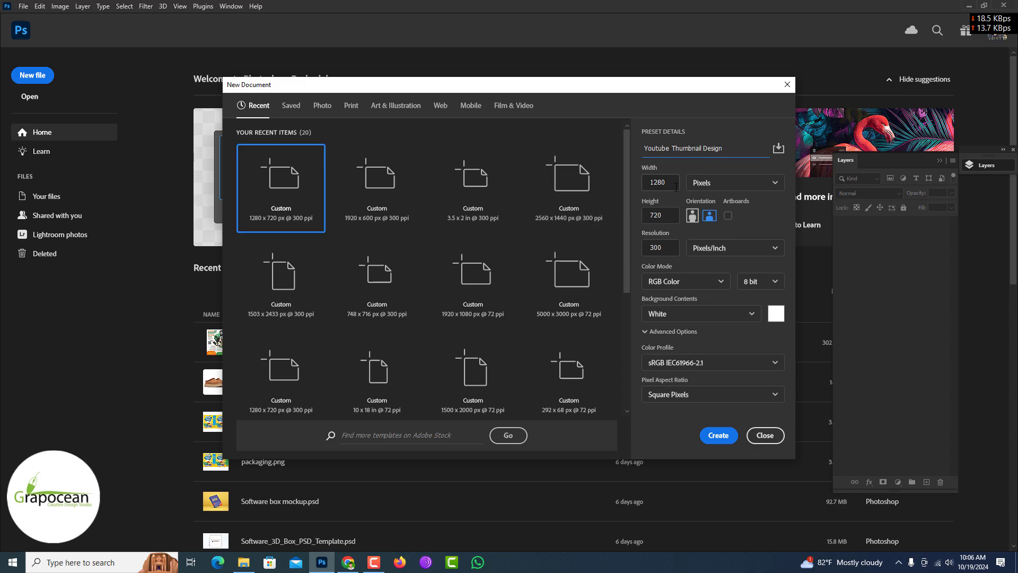
key("Return")
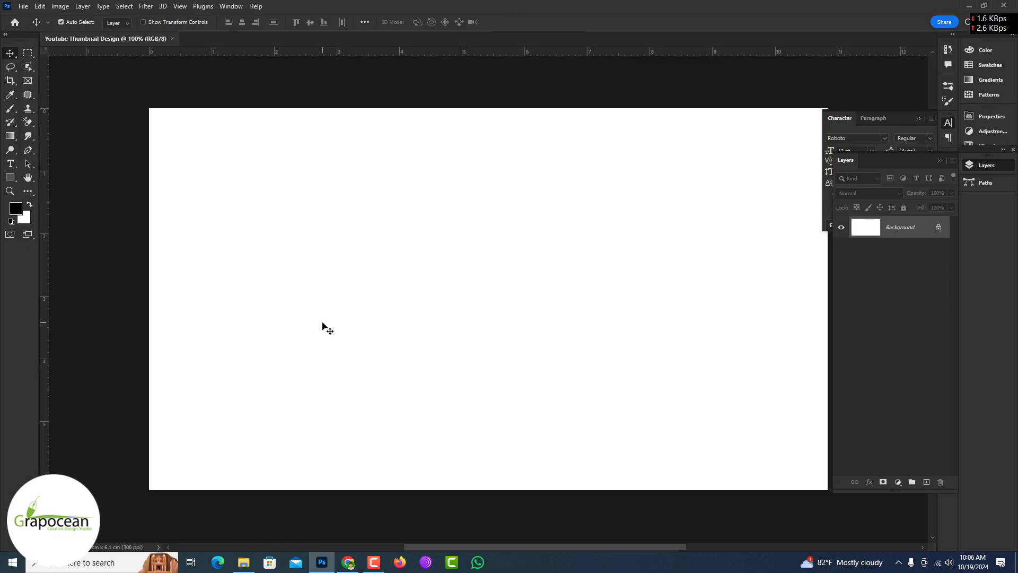
Step: Open the model png image of the bearded man
left_click(24, 7)
left_click(37, 31)
left_click(180, 162)
left_click(596, 364)
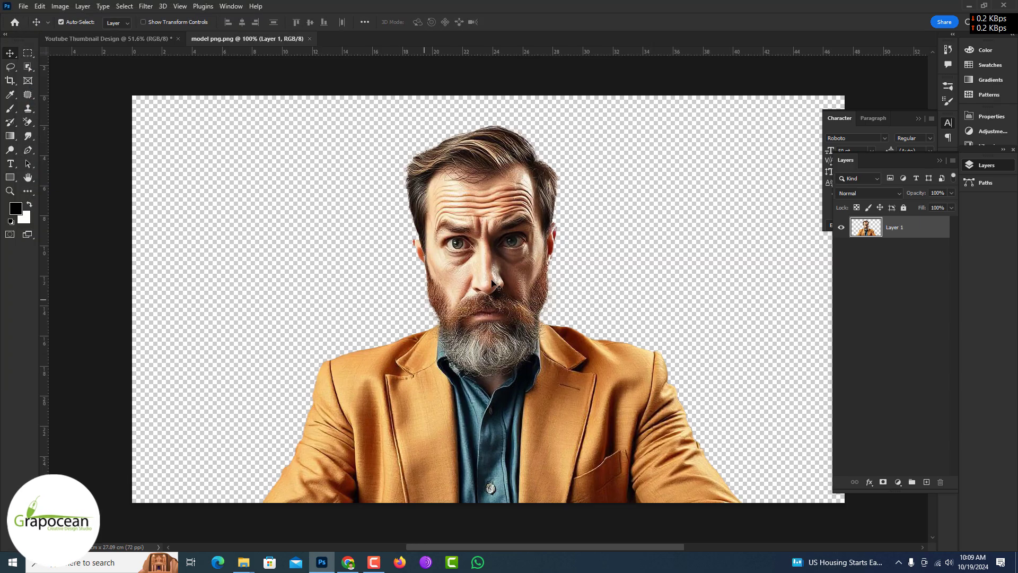
Step: Bring the man into the thumbnail, enlarged and sitting right of centre on the bottom edge
left_click_drag(459, 159, 291, 269)
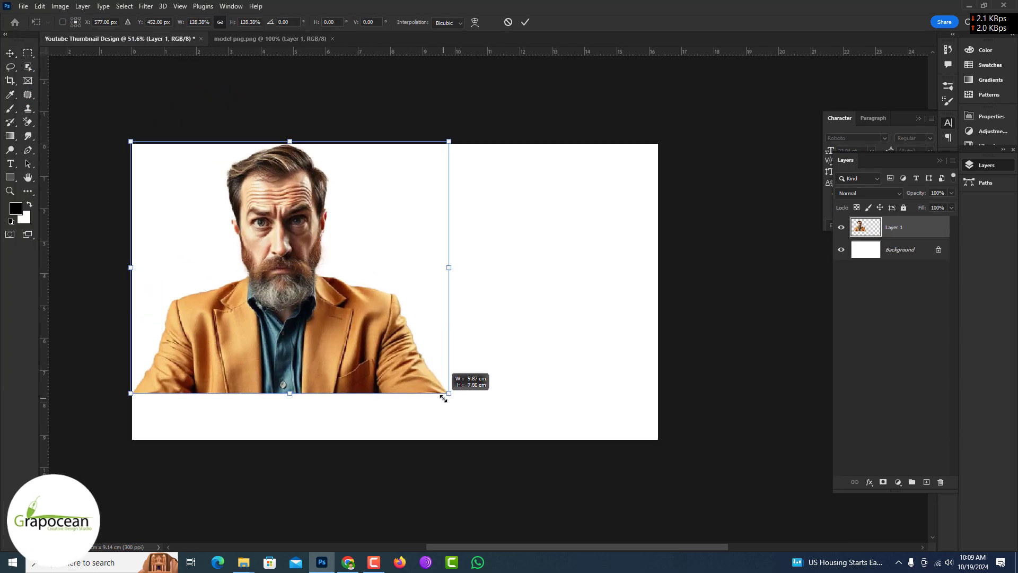
left_click_drag(408, 364, 484, 419)
left_click_drag(268, 319, 444, 365)
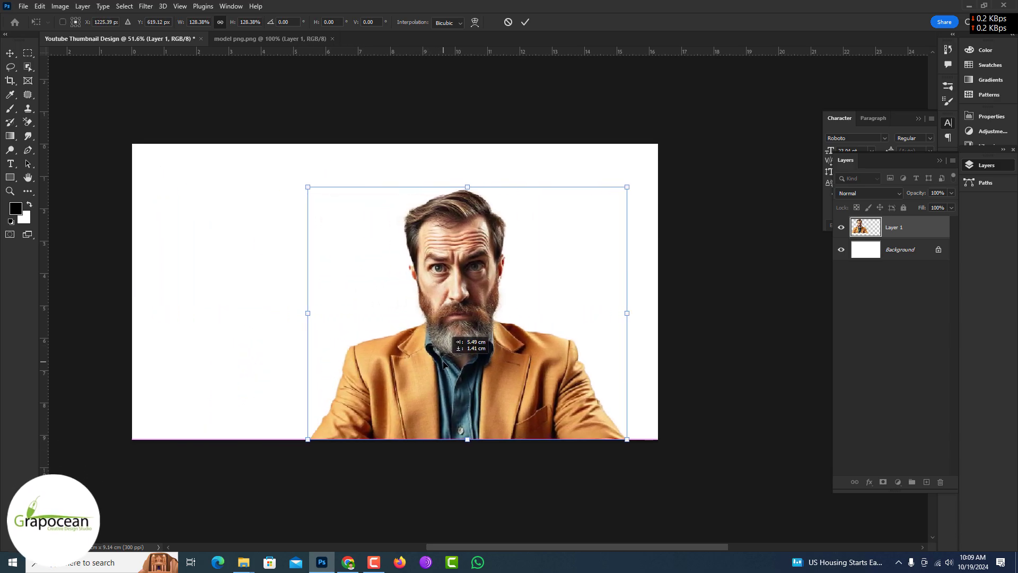
left_click_drag(475, 184, 474, 130)
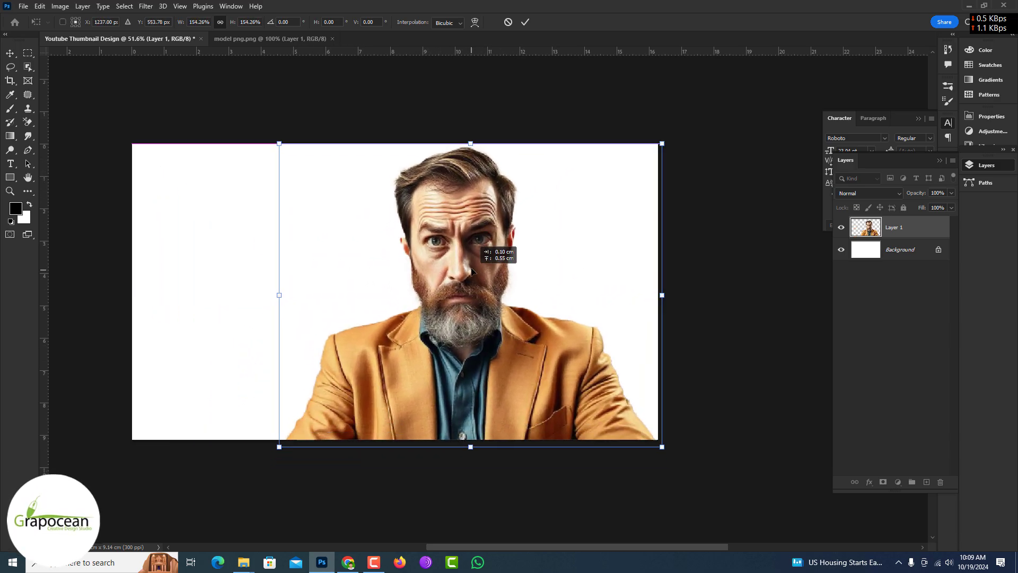
left_click_drag(467, 254, 473, 273)
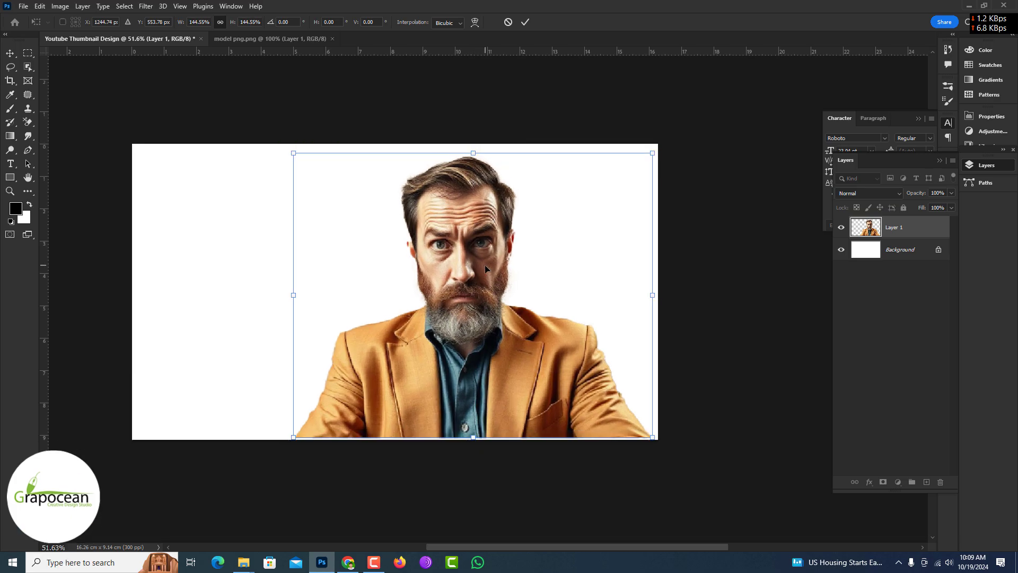
key("Return")
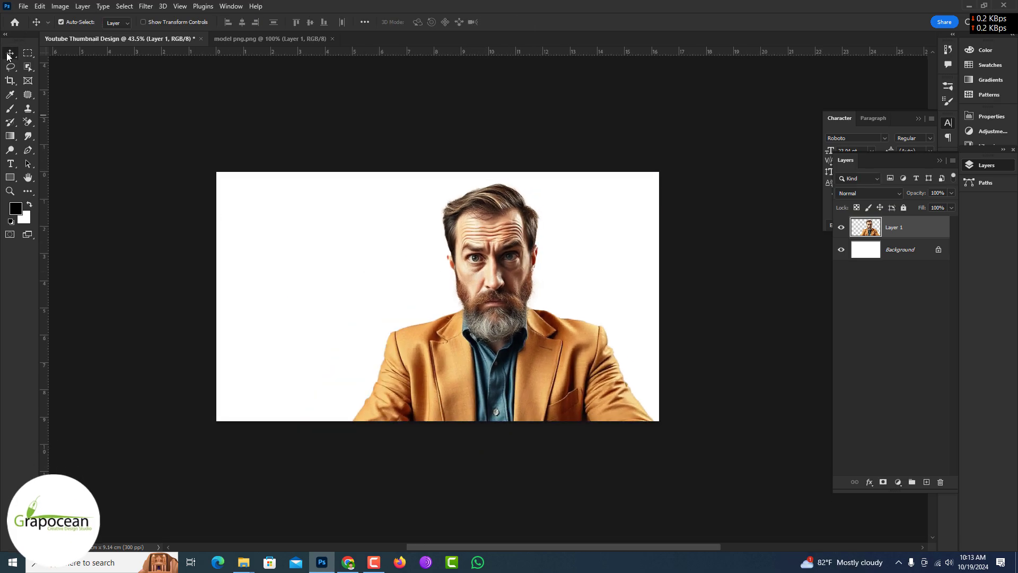
Step: Bring the technology-hologram-indoors photo into the thumbnail with its layer below the man
key("ctrl+o")
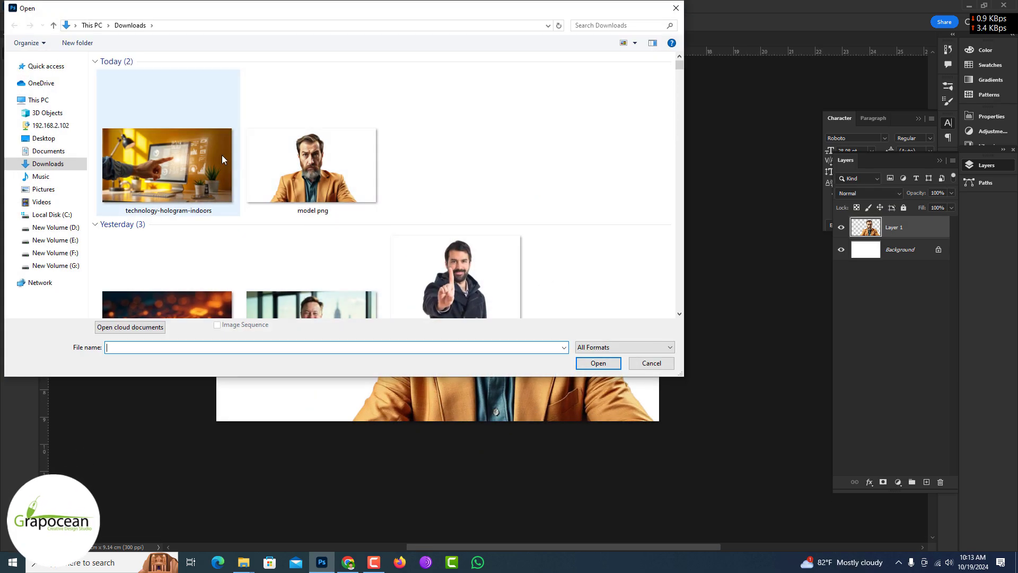
double_click(222, 159)
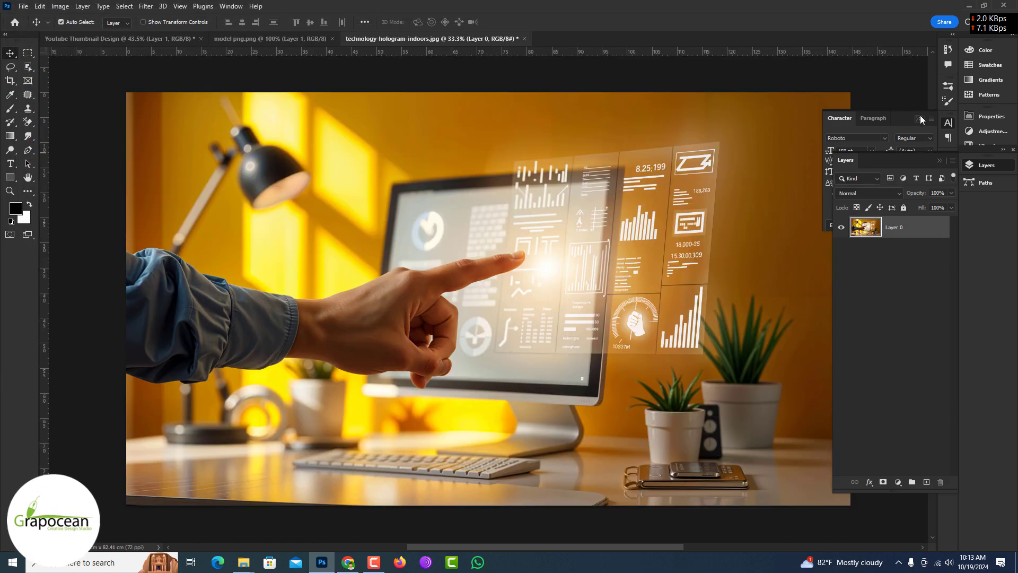
left_click_drag(109, 44, 502, 302)
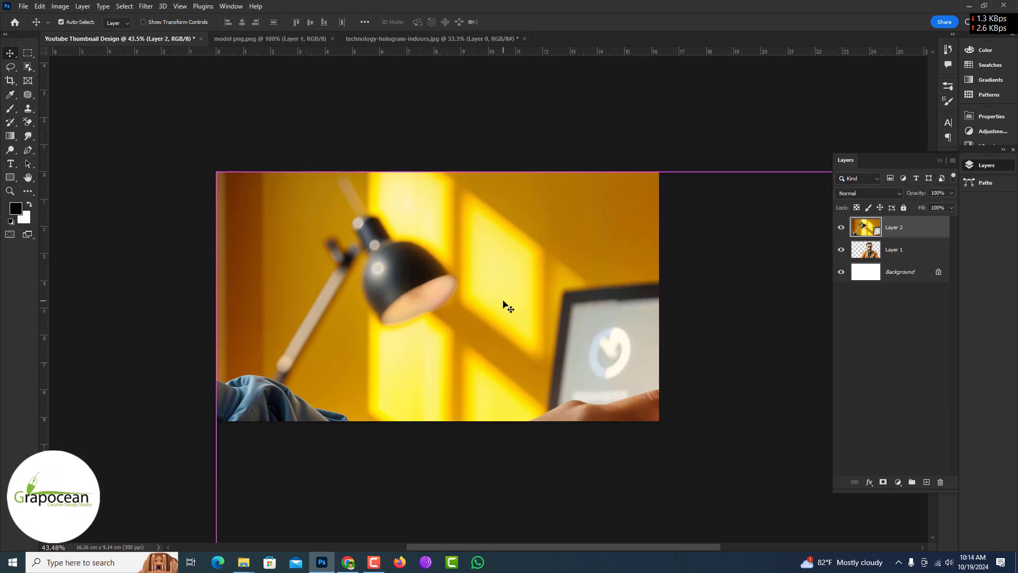
left_click_drag(896, 227, 915, 258)
Step: Scale the hologram photo down and position it behind the man
left_click_drag(217, 170, 523, 345)
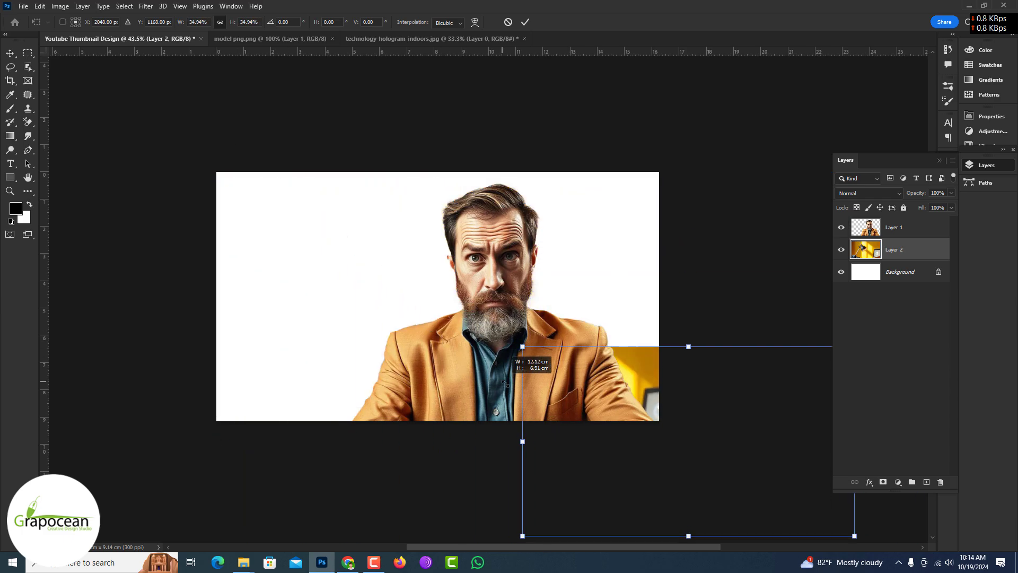
left_click_drag(583, 382, 269, 208)
left_click_drag(518, 348, 651, 424, "alt")
left_click_drag(613, 378, 665, 406)
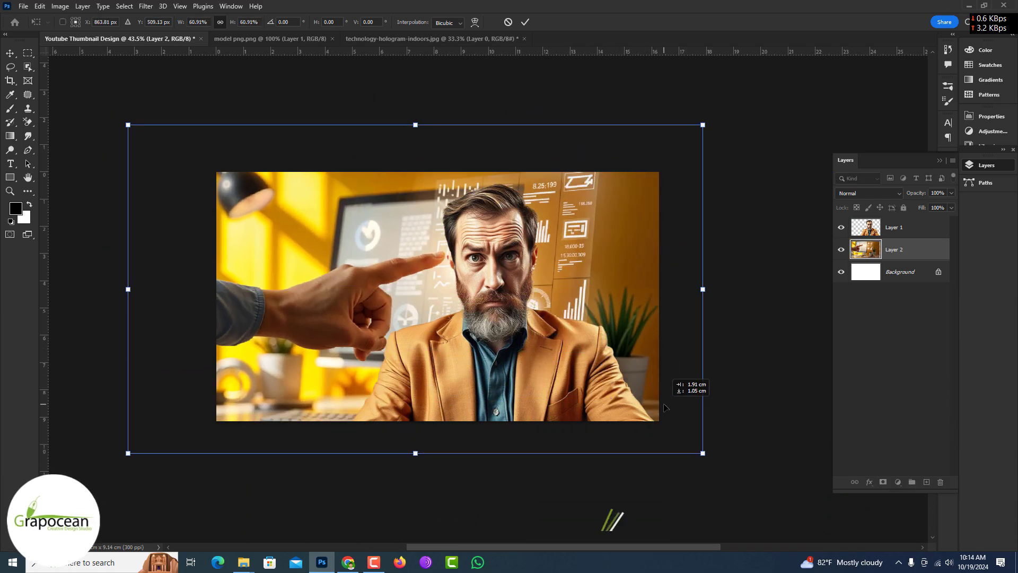
left_click_drag(703, 453, 666, 426, "alt")
left_click_drag(277, 272, 285, 273)
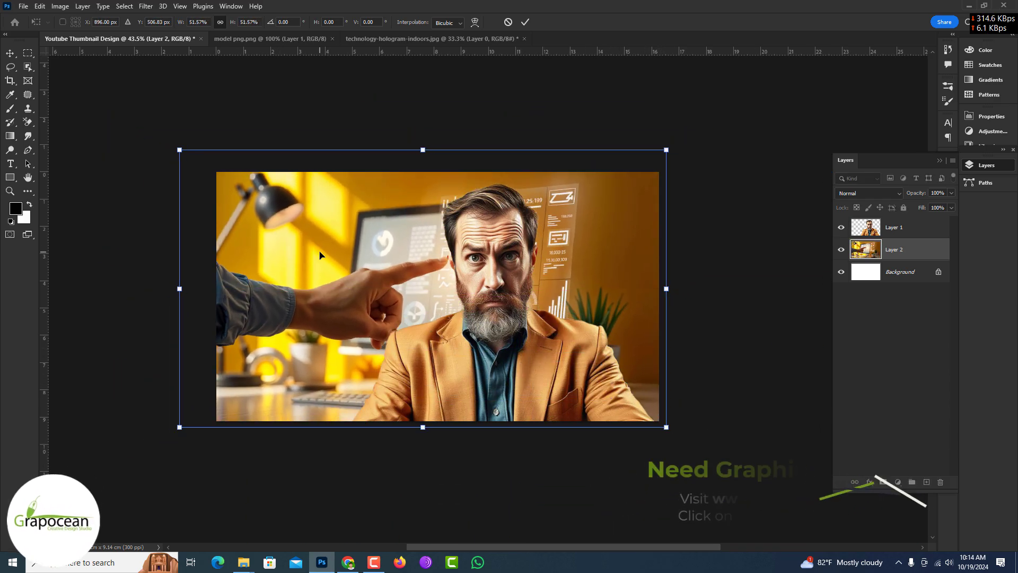
Step: Flip the hologram photo horizontally and stretch it to fill the whole canvas
right_click(320, 253)
left_click(384, 461)
left_click_drag(344, 318, 337, 325)
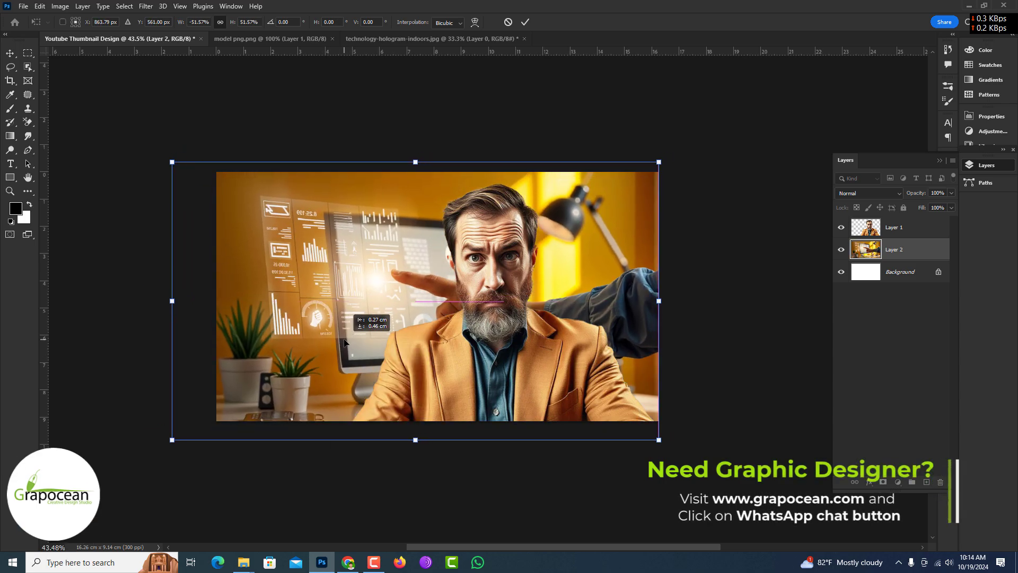
left_click_drag(172, 157, 198, 172, "alt")
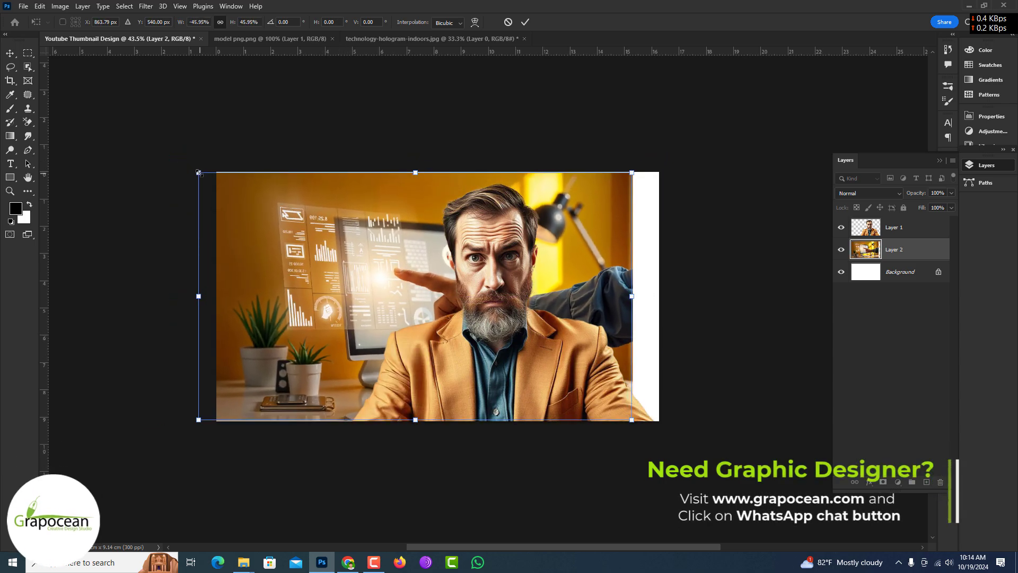
left_click_drag(262, 220, 279, 221)
left_click_drag(648, 296, 659, 298)
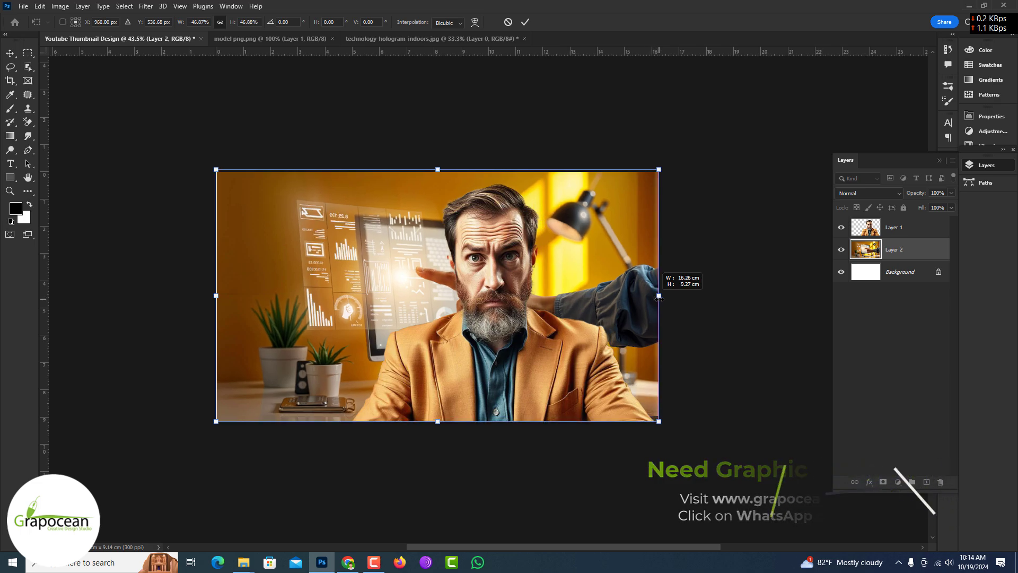
left_click_drag(216, 296, 211, 296)
key("Return")
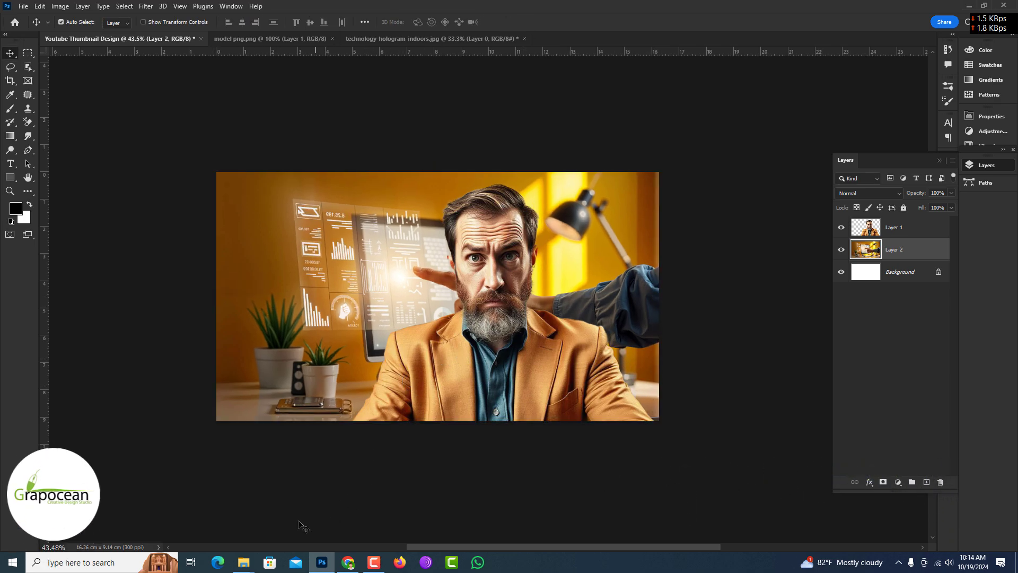
Step: Launch Adobe Illustrator, dismiss the crash recovery notice and create a new document
type("illus")
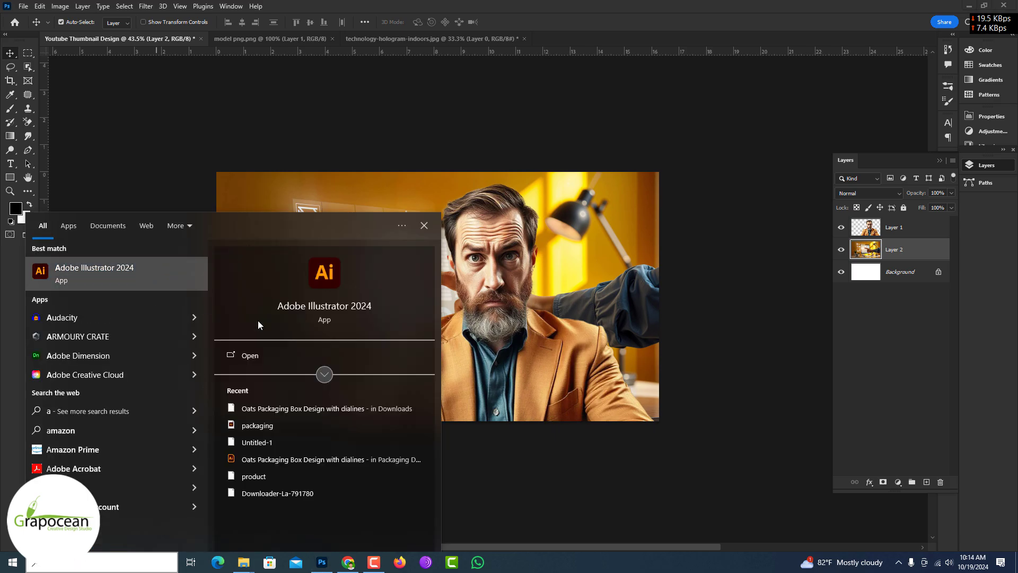
key("Return")
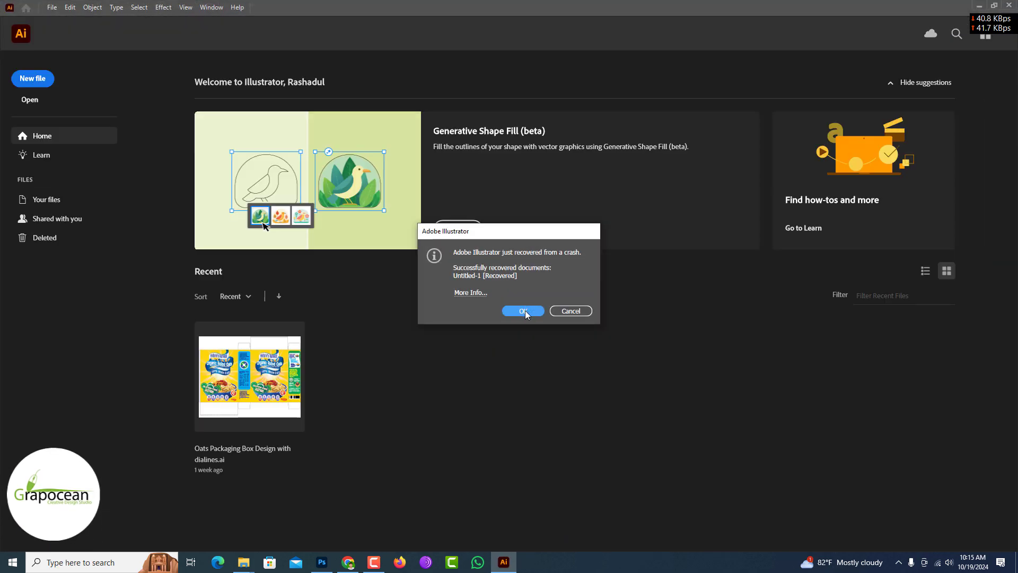
left_click(576, 312)
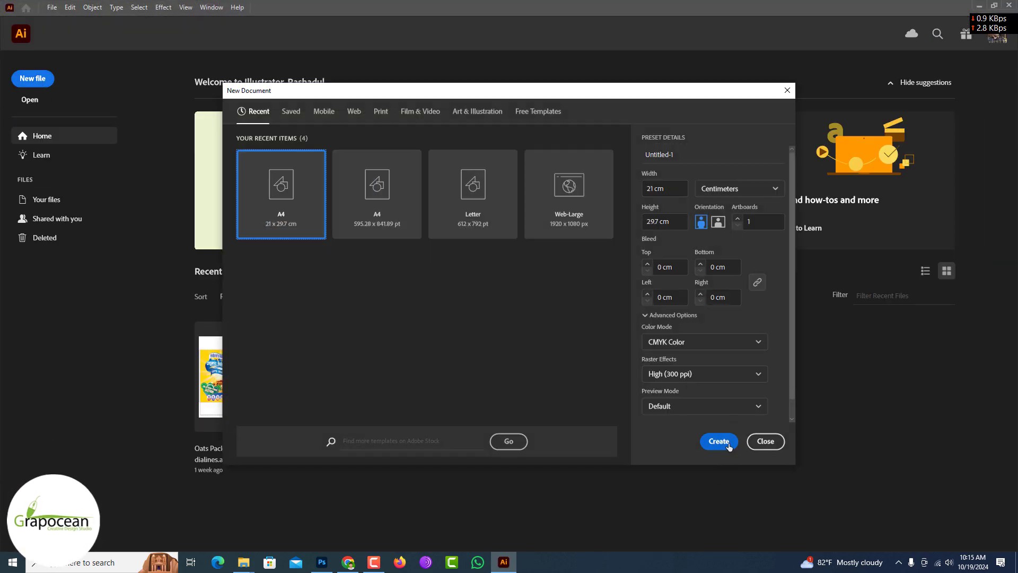
left_click(719, 439)
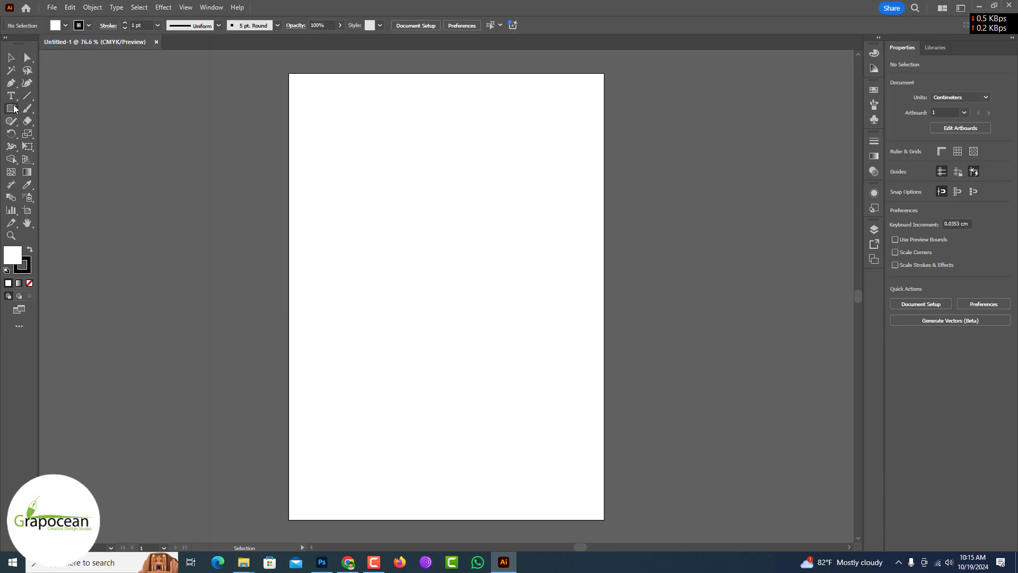
Step: Draw a 6×6 rectangular grid on the artboard and reposition it
right_click(11, 108)
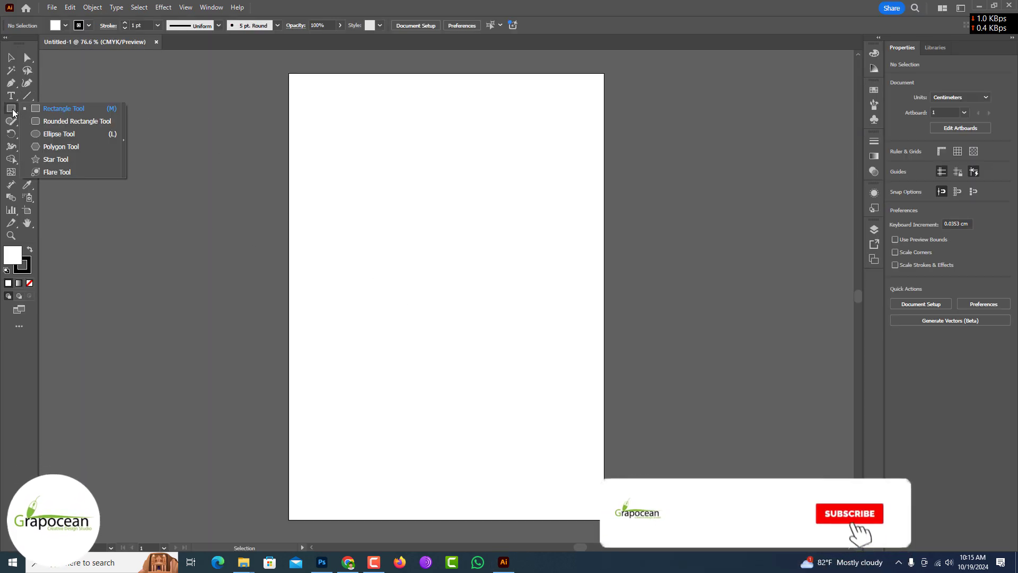
left_click(48, 107)
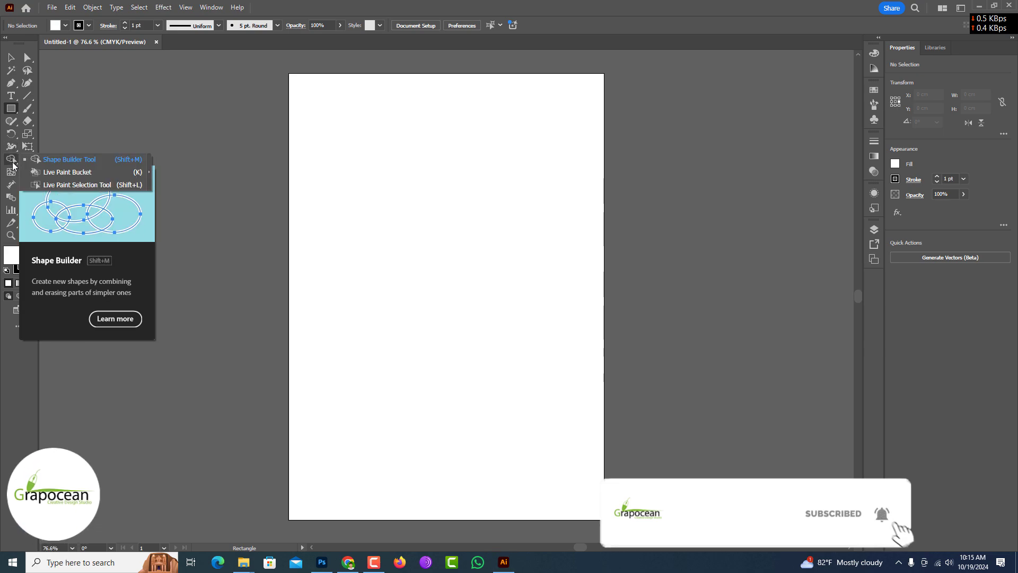
left_click(11, 159)
left_click(11, 109)
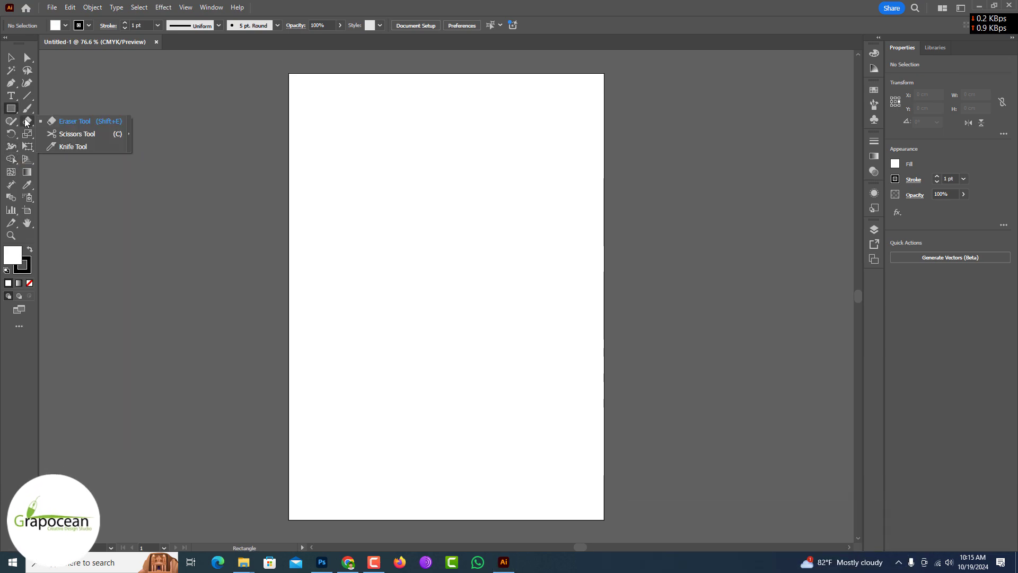
right_click(8, 110)
left_click(8, 109)
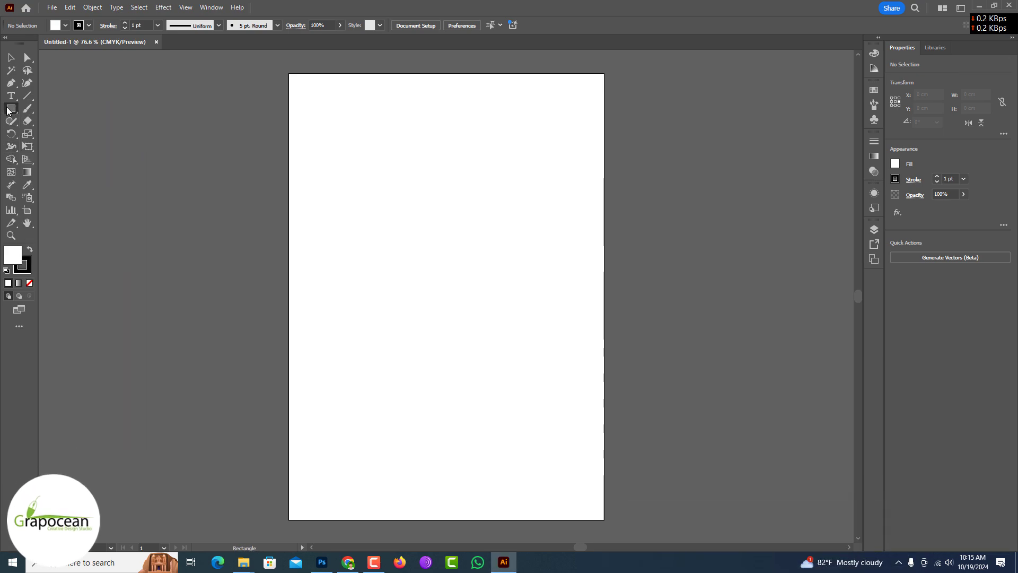
right_click(32, 102)
left_click(69, 133)
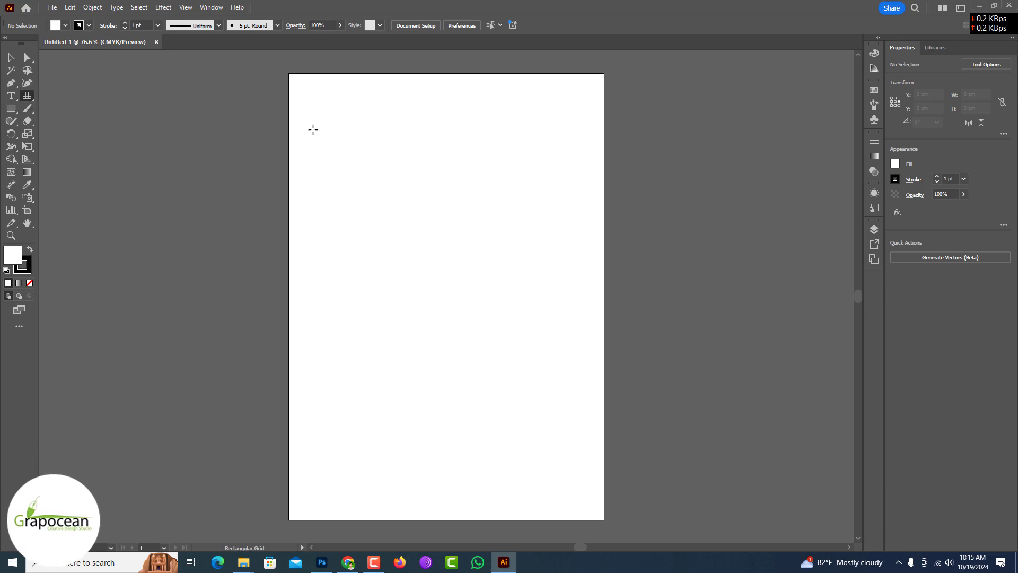
left_click_drag(313, 128, 588, 385)
key("v")
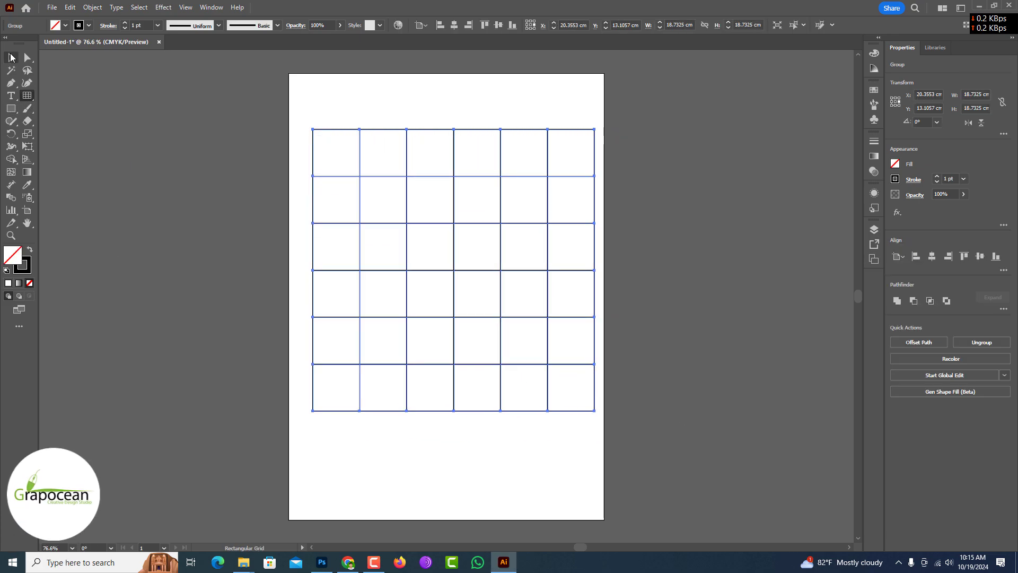
mouse_move(464, 207)
left_mouse_down()
mouse_move(231, 209)
mouse_move(325, 392)
mouse_move(381, 342)
mouse_move(468, 324)
left_mouse_up()
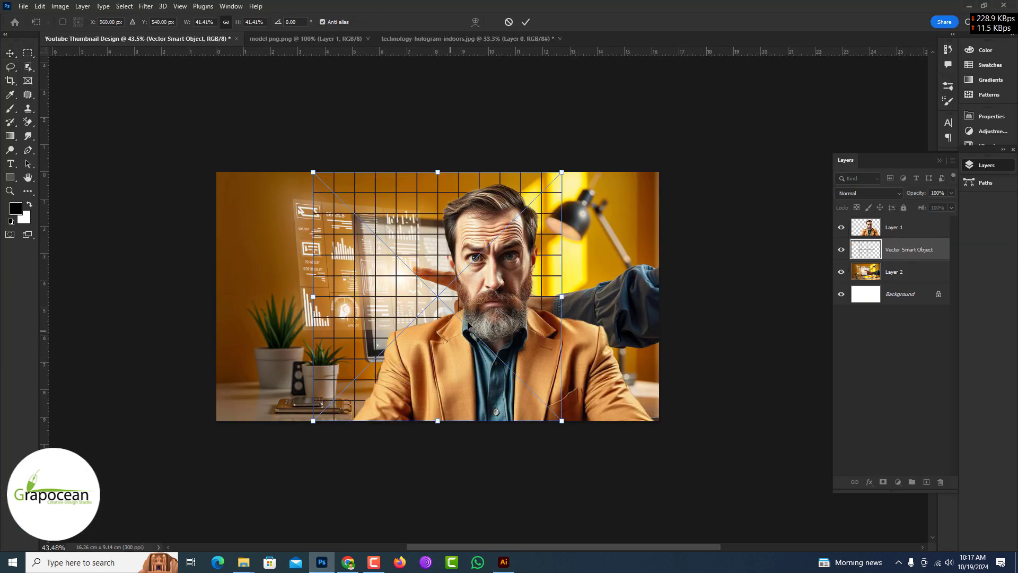
Step: Place the grid at the canvas's left edge and a duplicate across the right half
left_click_drag(414, 259, 317, 258)
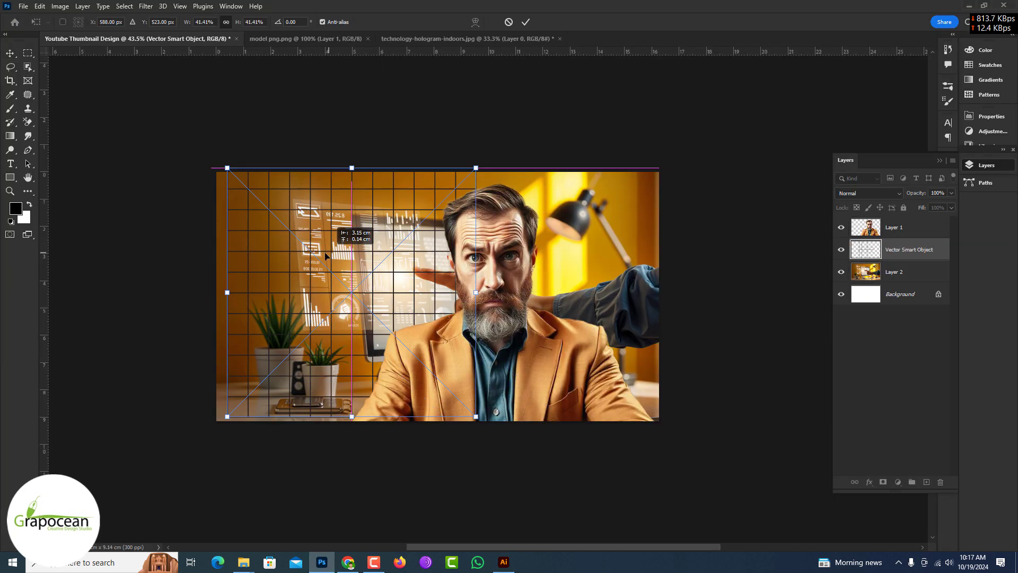
left_click(526, 23)
key("ctrl+j")
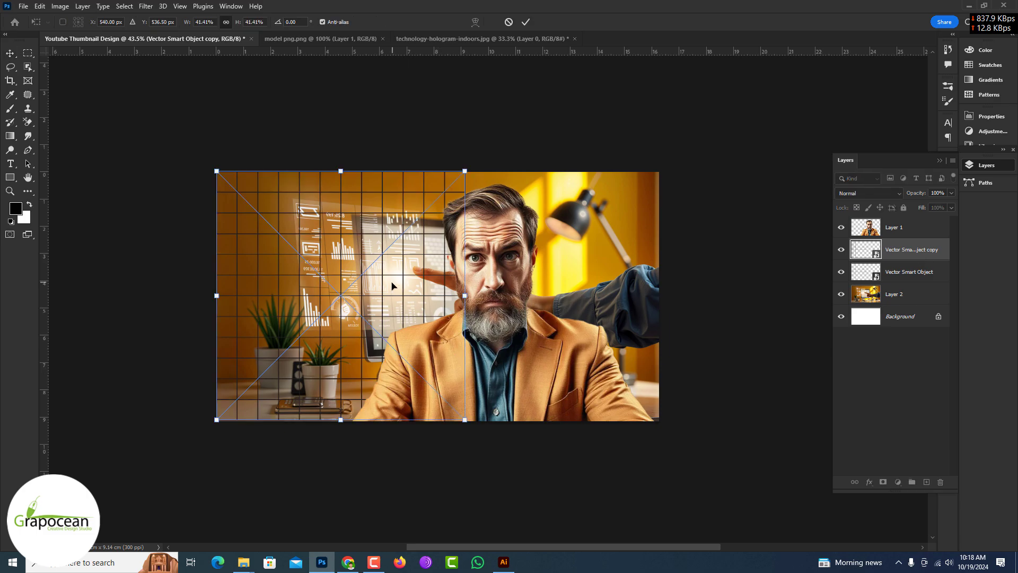
left_click_drag(392, 286, 635, 280)
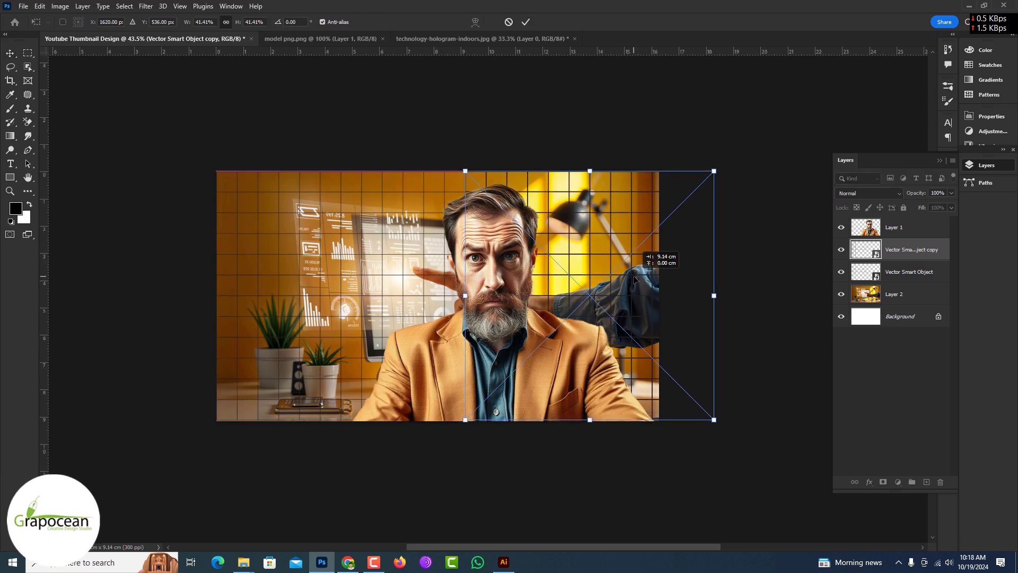
left_click(526, 22)
Step: Combine both grids into one smart object, scale it, delete the leftover copy and add a Color Overlay
scroll(448, 186, "up", 10)
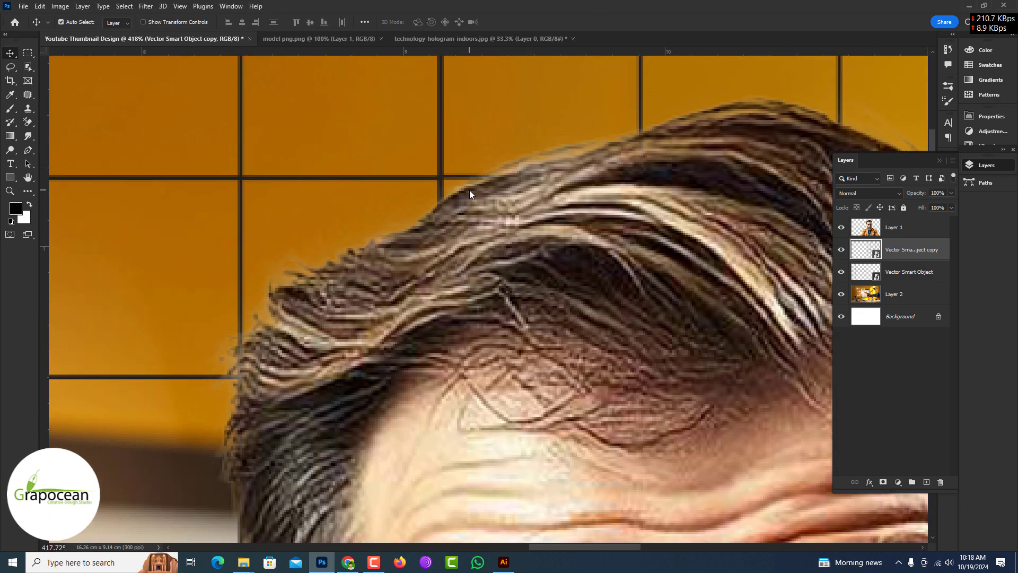
scroll(448, 183, "down", 10)
scroll(574, 261, "down", 3)
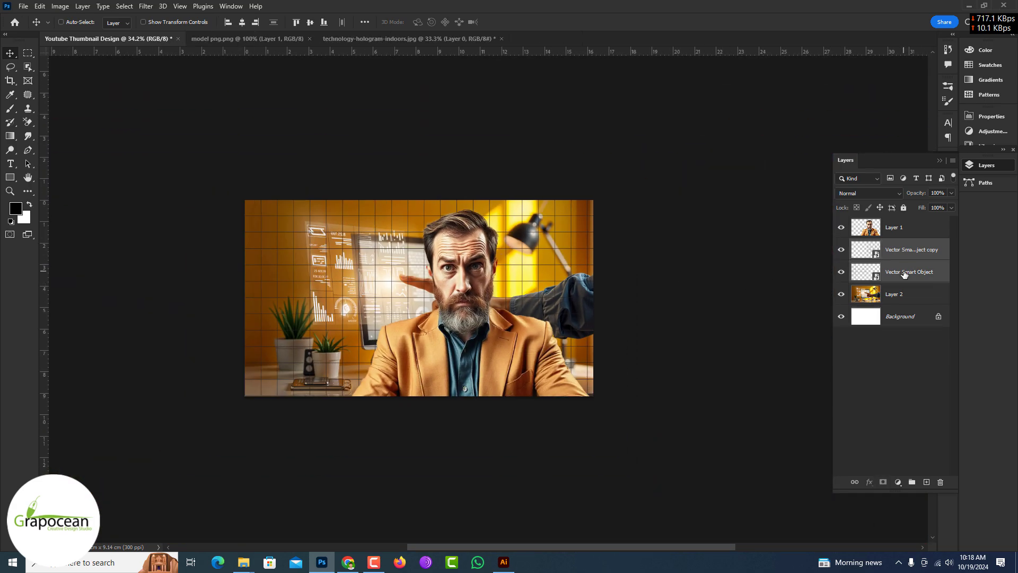
right_click(904, 273)
left_click(890, 226)
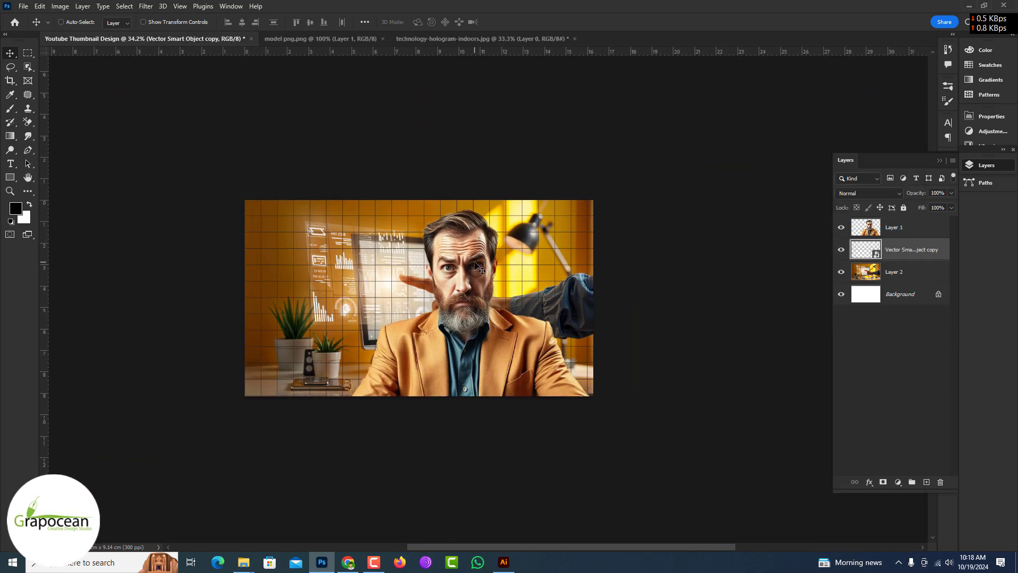
left_click_drag(638, 300, 597, 305)
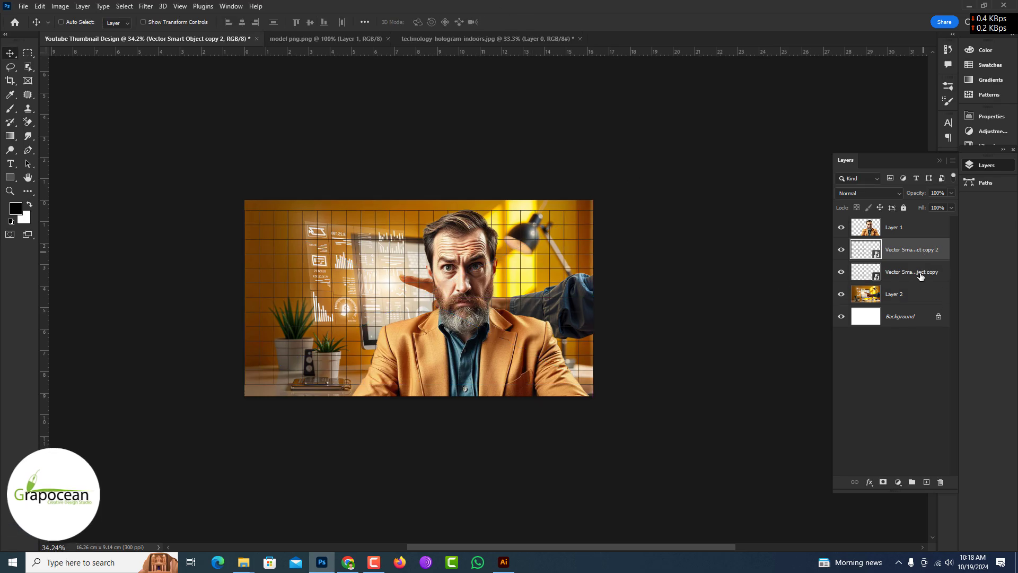
right_click(920, 276)
left_click(848, 136)
right_click(912, 249)
key("Escape")
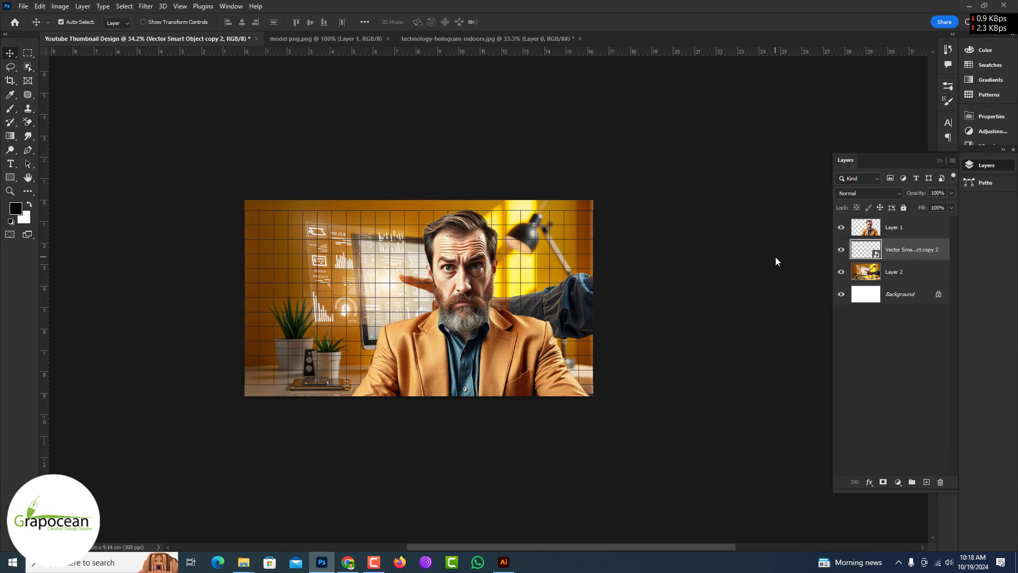
left_click(636, 338)
Step: Set the grid's Color Overlay to a pale yellow sampled from the photo
left_click(860, 235)
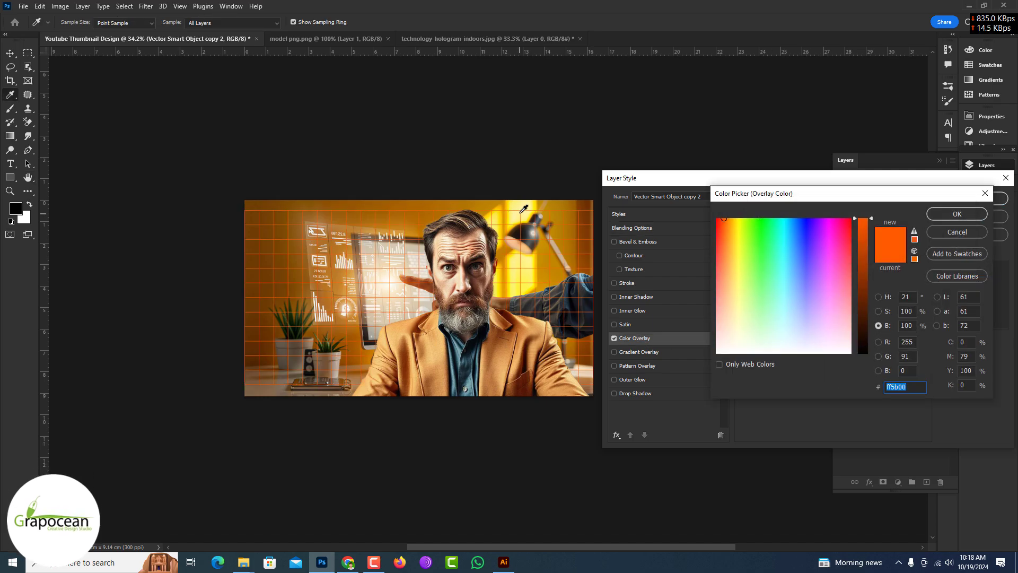
left_click(522, 206)
left_click(972, 213)
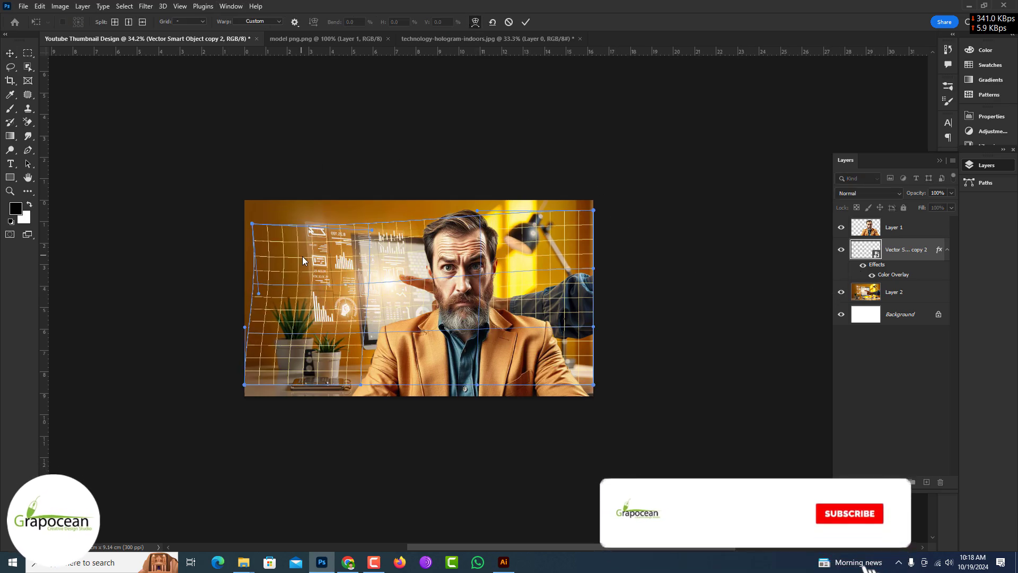
Step: Warp the grid into a curved, tunnel-like mesh by pulling its corners and edges
left_click_drag(593, 384, 549, 386)
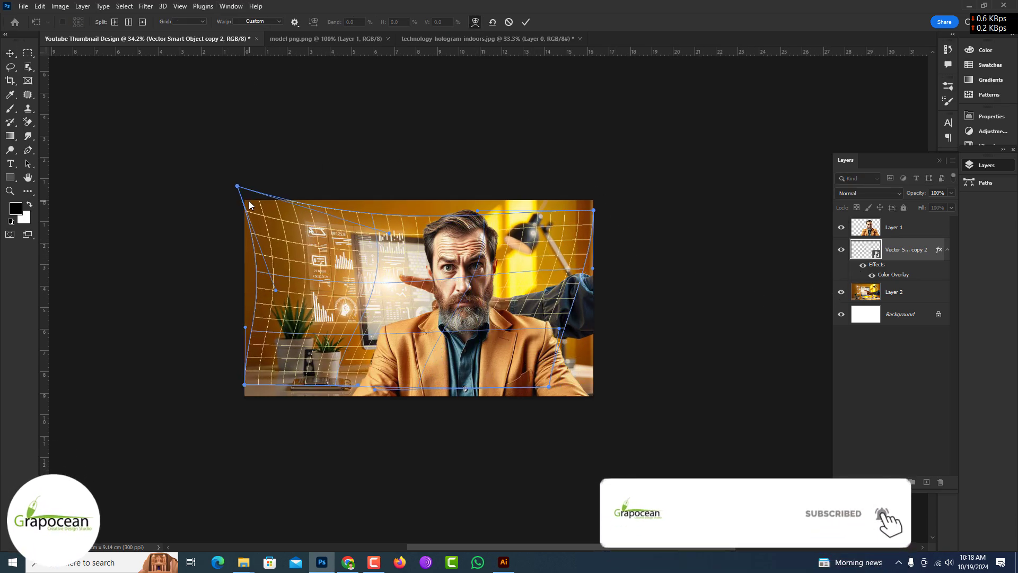
left_click_drag(266, 229, 221, 176)
left_click_drag(316, 344, 302, 265)
left_click_drag(594, 210, 604, 174)
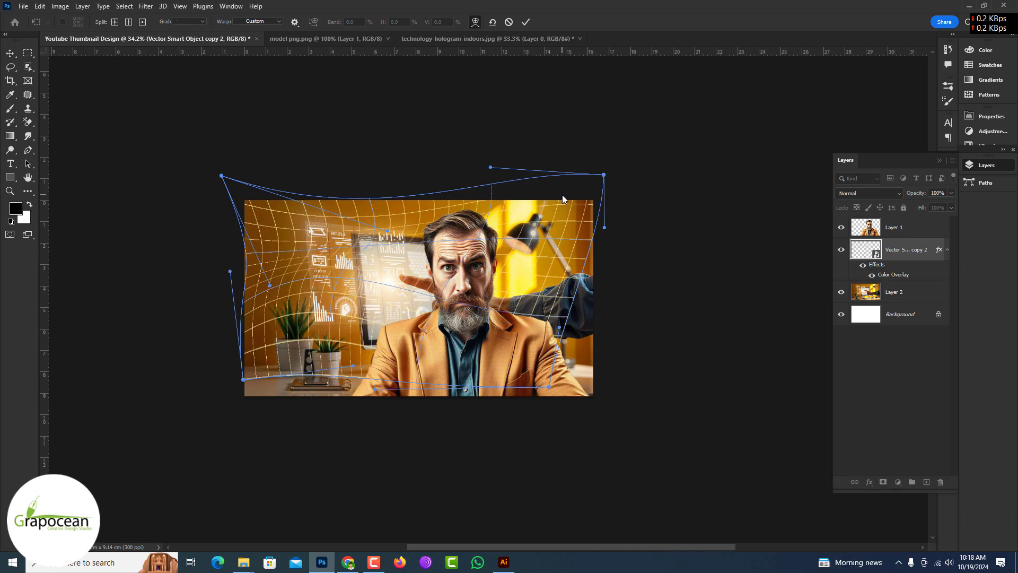
left_click_drag(549, 387, 629, 422)
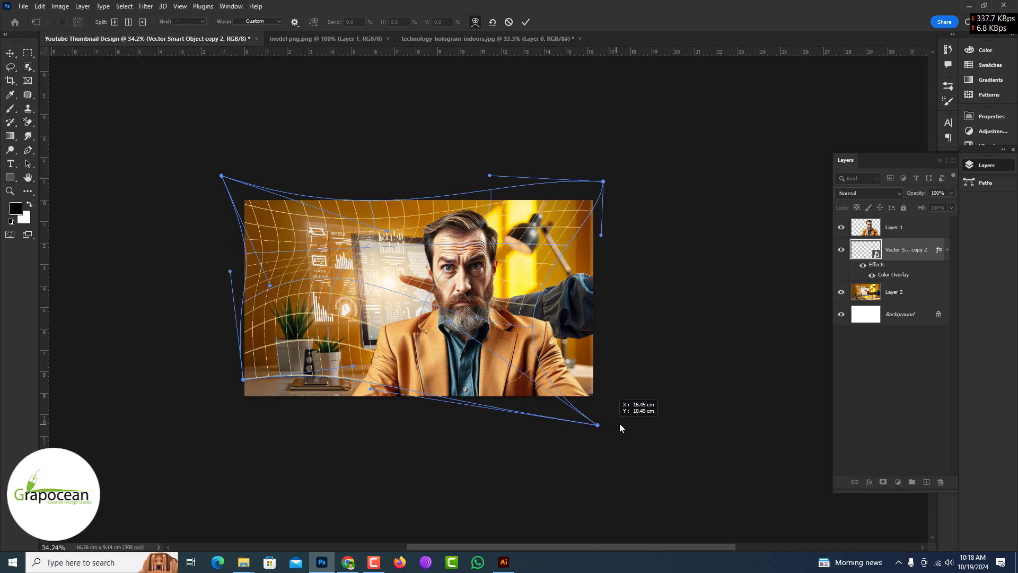
left_click_drag(321, 320, 298, 280)
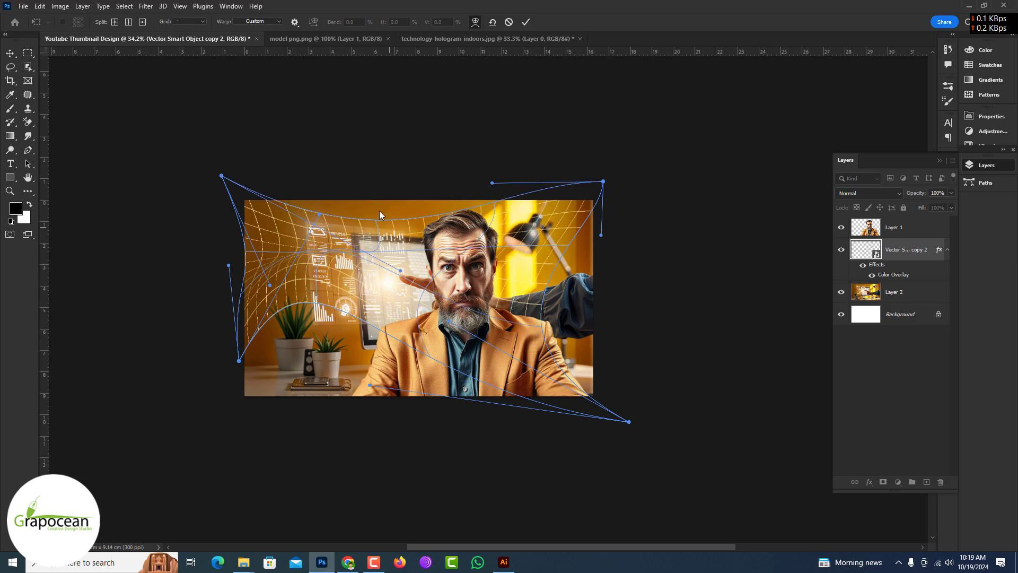
mouse_move(379, 215)
left_mouse_down()
mouse_move(578, 243)
mouse_move(524, 58)
left_mouse_up()
key("Return")
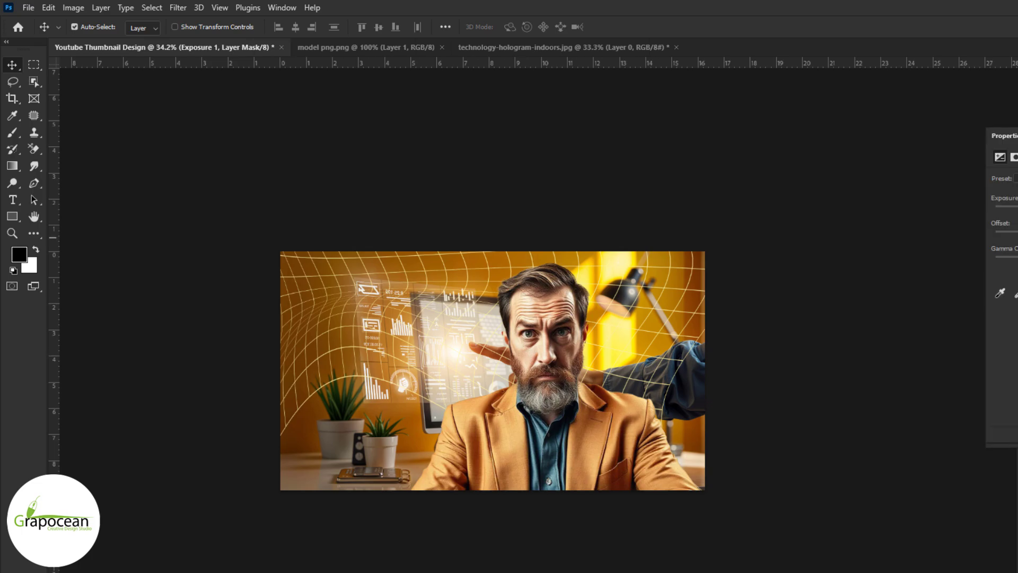
Step: Darken the image with an Exposure adjustment, painting its mask to keep the hologram area bright
left_click_drag(1002, 291, 997, 291)
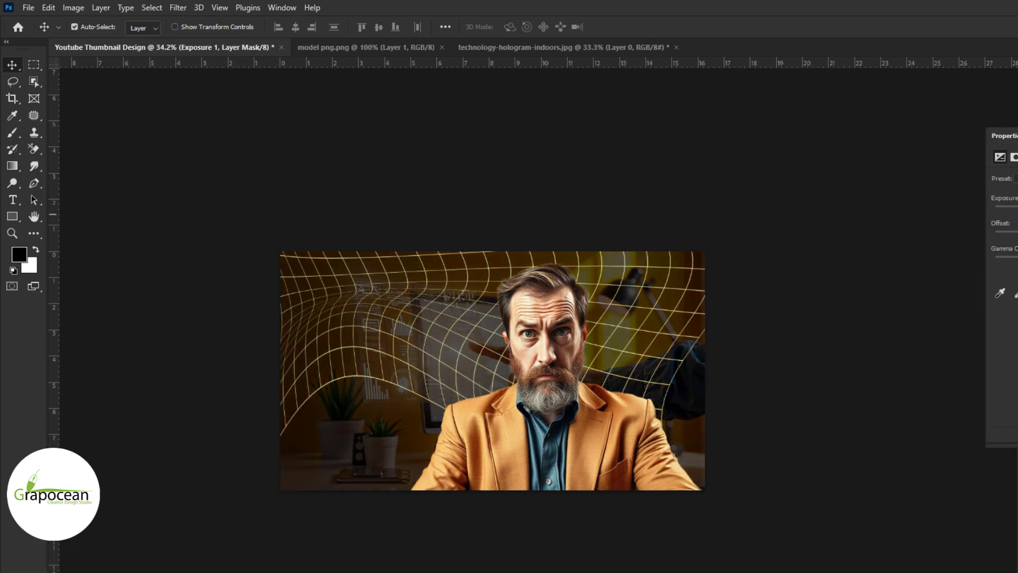
left_click(13, 137)
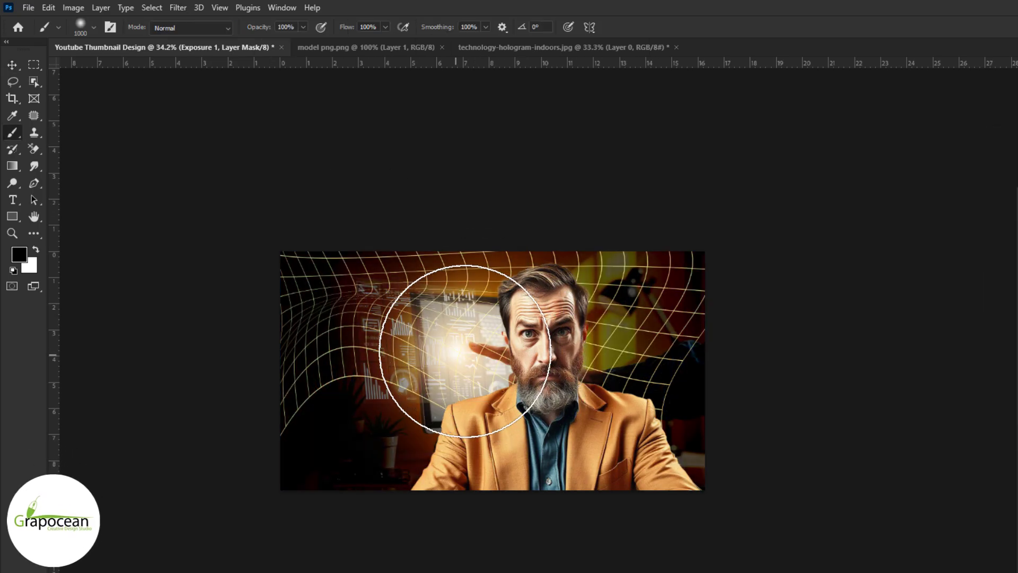
mouse_move(454, 341)
left_mouse_down()
mouse_move(397, 432)
mouse_move(489, 545)
left_mouse_up()
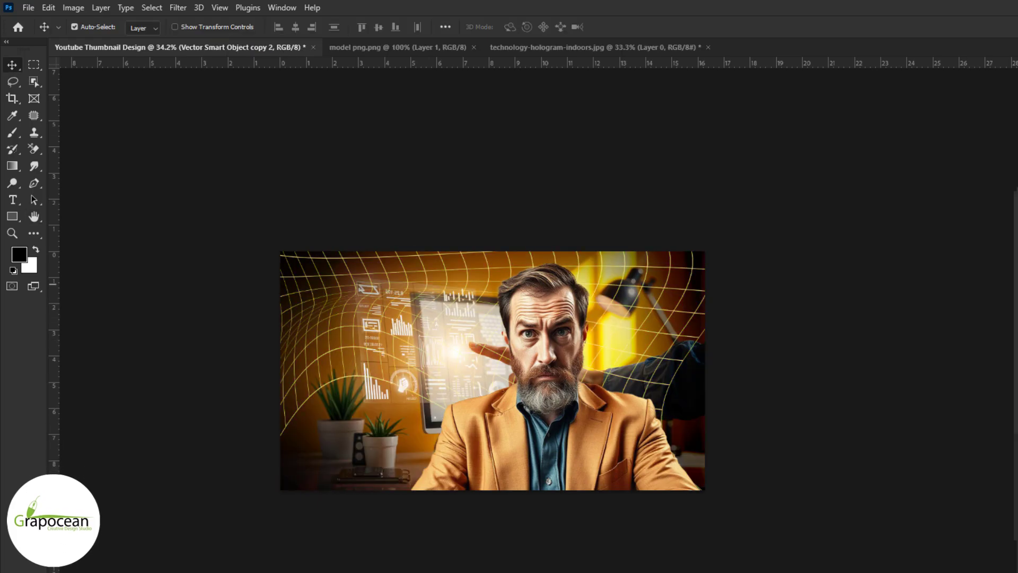
key("h")
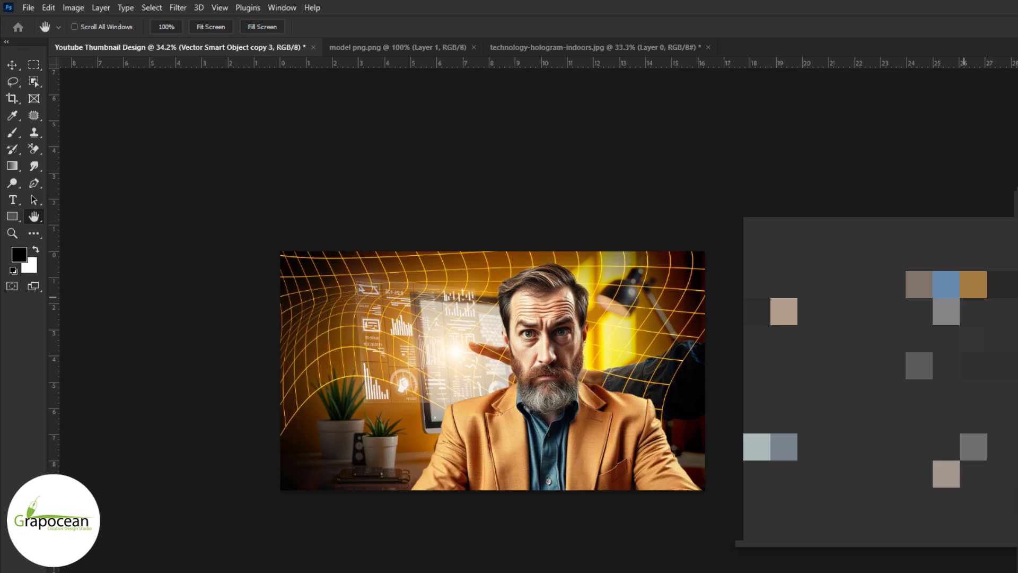
Step: Confirm the grid's glow colour, fade its sides with a gradient and move it higher
key("Return")
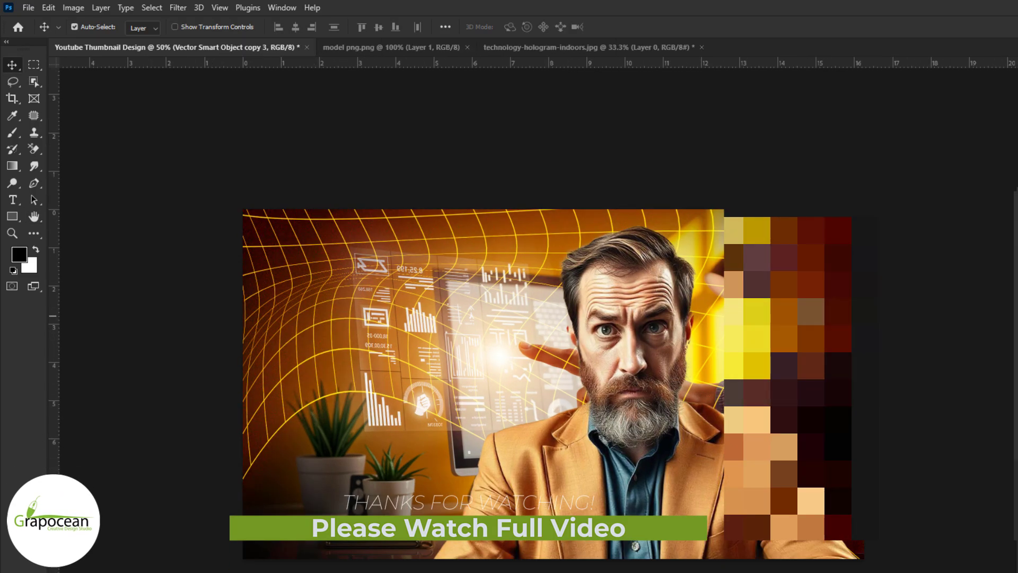
left_click(12, 166)
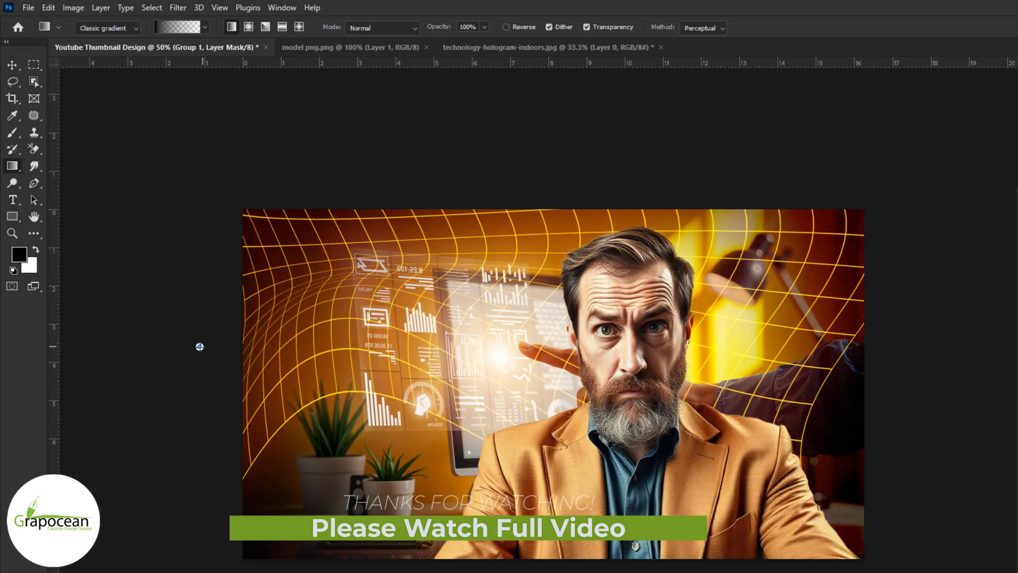
left_click_drag(200, 346, 530, 330)
key("v")
key("ctrl+t")
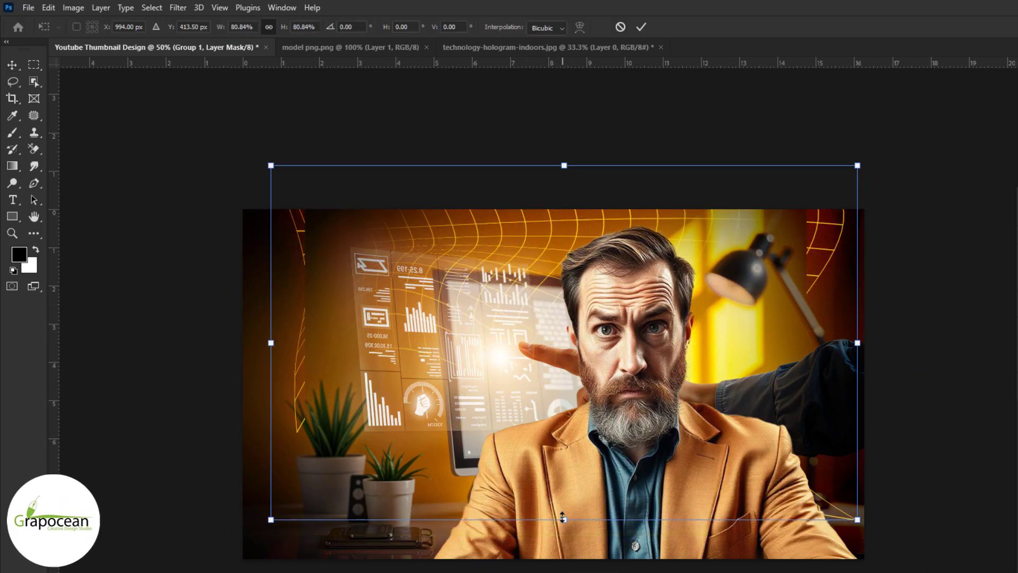
left_click_drag(927, 166, 850, 210)
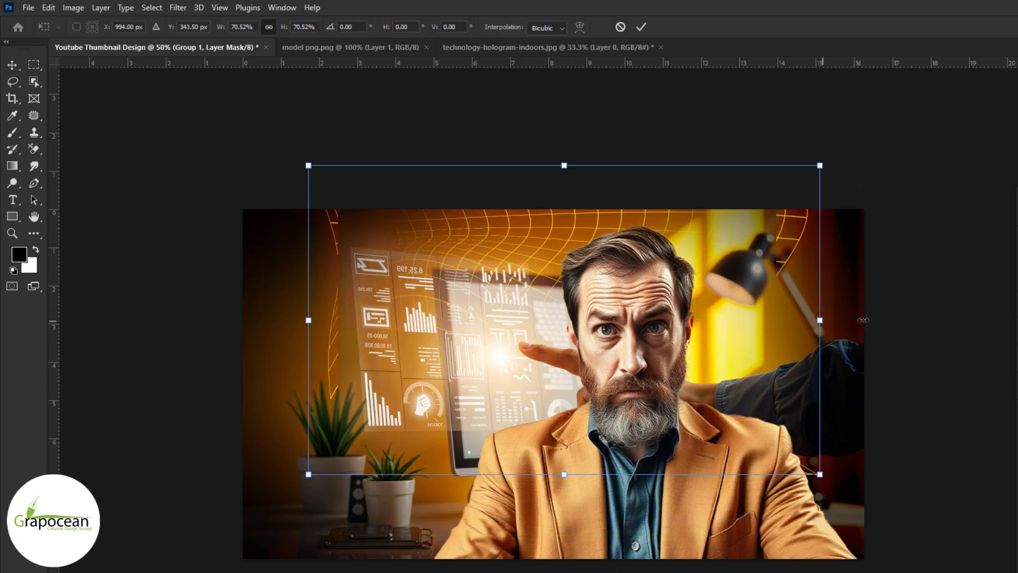
left_click(12, 165)
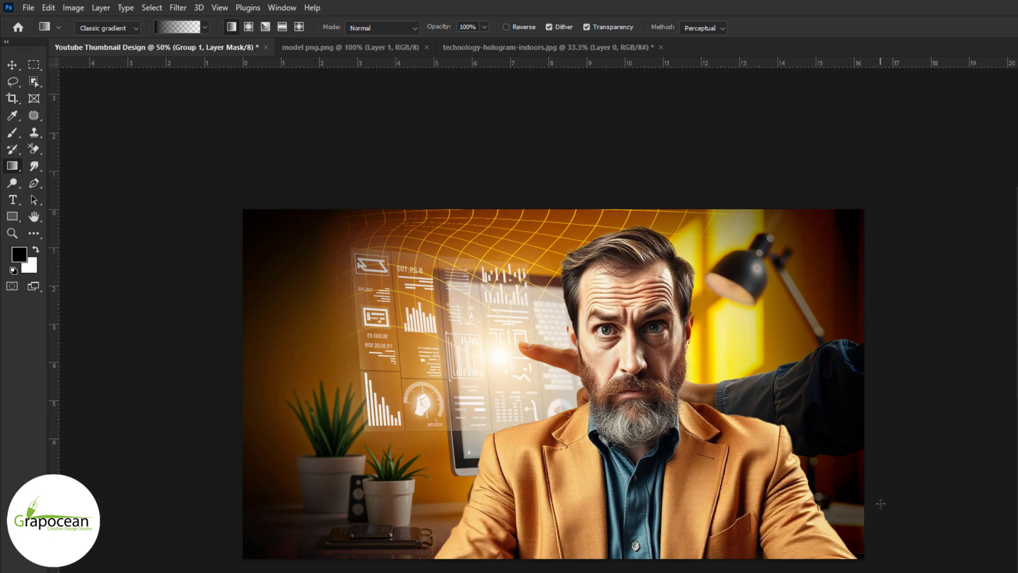
Step: Duplicate the grid and rotate the copy about -59.9°
key("v")
key("ctrl+j")
key("ctrl+t")
left_click_drag(880, 504, 748, 201)
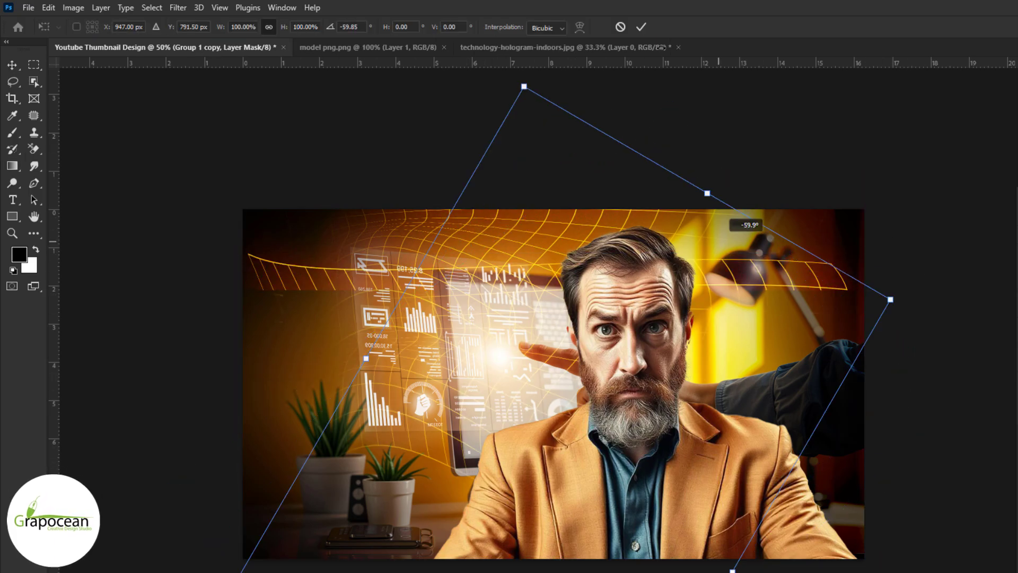
key("Return")
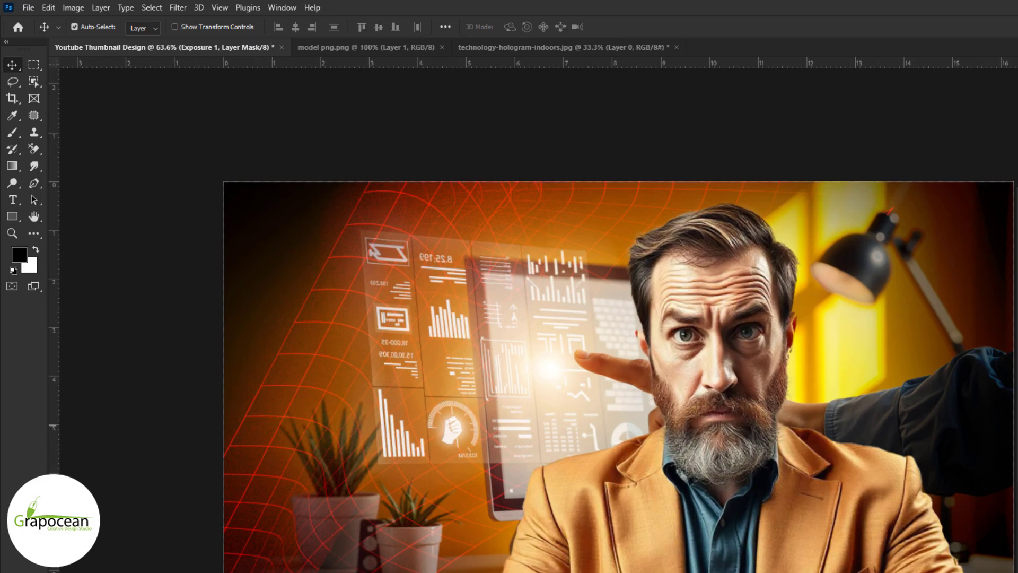
Step: Paint the Curves 1 mask so the brightening covers the man's head and beard, then fit the view
left_click(13, 132)
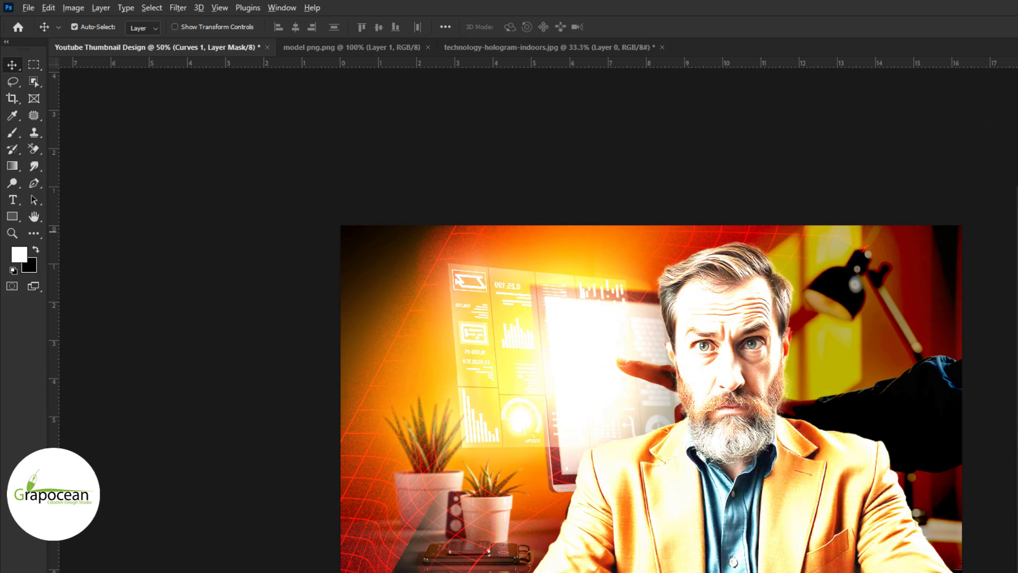
key("b")
scroll(804, 295, "up", 3)
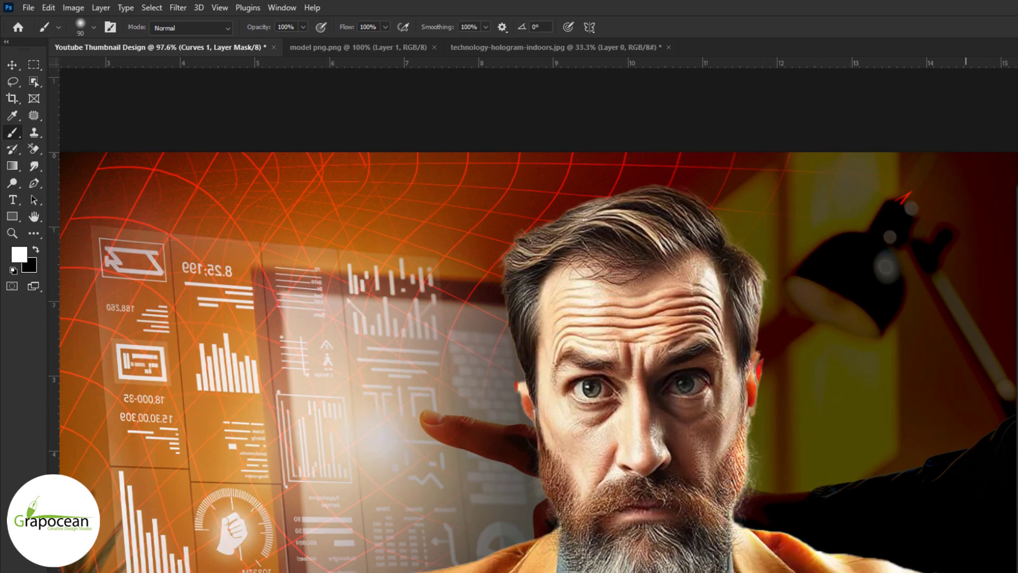
scroll(848, 495, "down", 3)
scroll(620, 102, "up", 3)
scroll(513, 464, "down", 3)
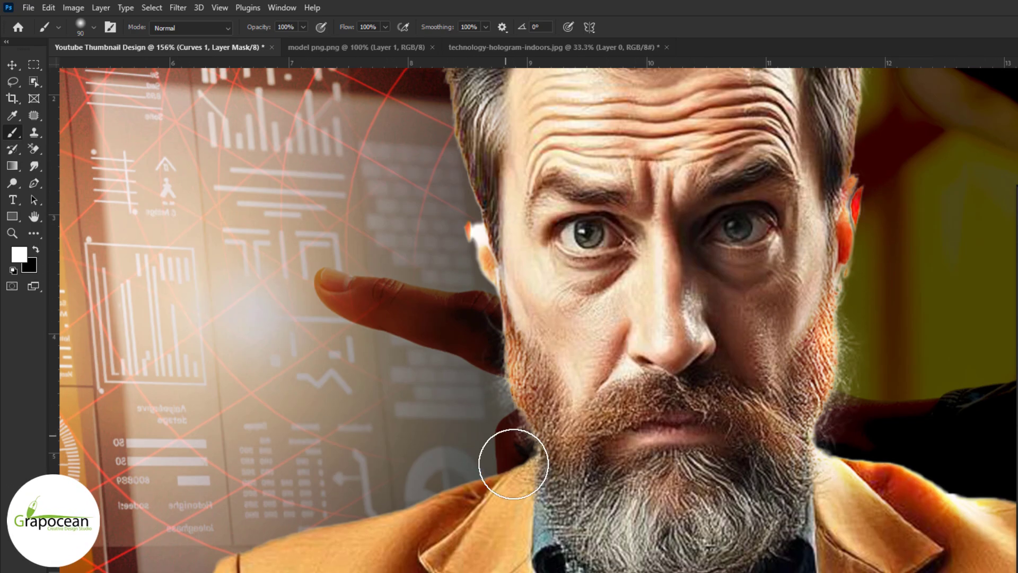
scroll(514, 463, "down", 5)
scroll(398, 318, "down", 5)
key("ctrl+0")
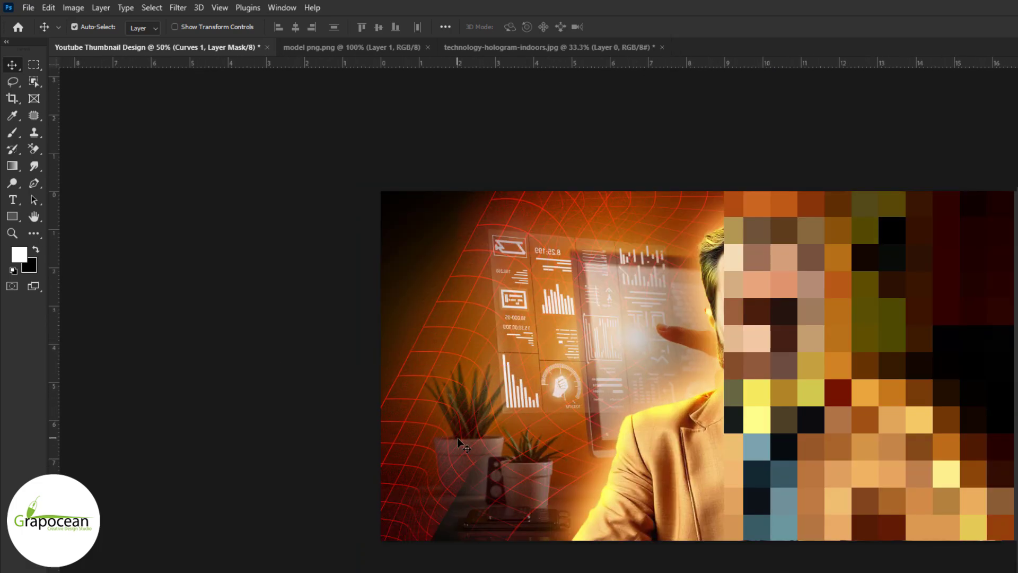
Step: Paint the grid copy's mask with a very large black brush over its left edge
key("b")
key("bracketright")
key("bracketright")
key("bracketright")
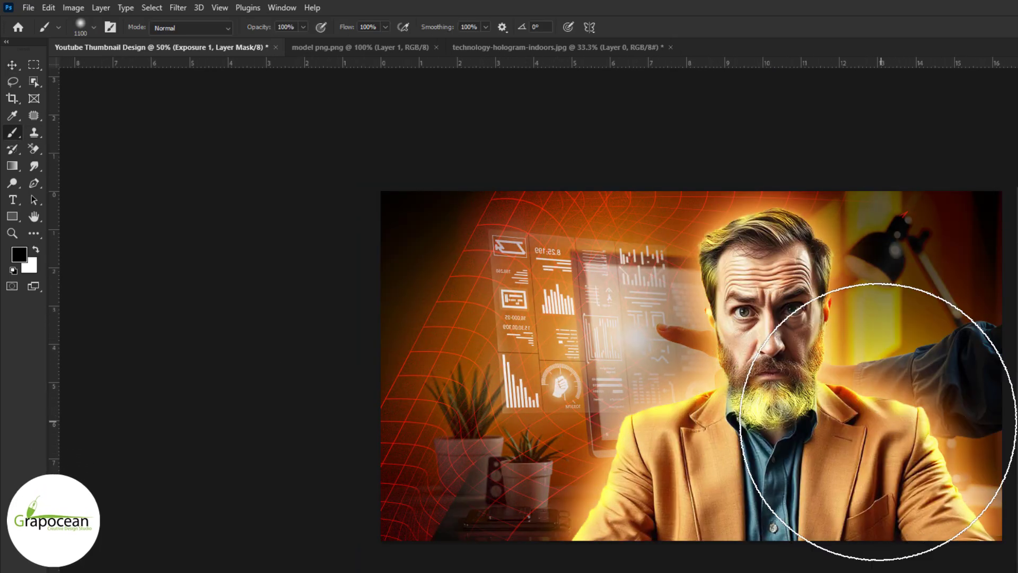
key("x")
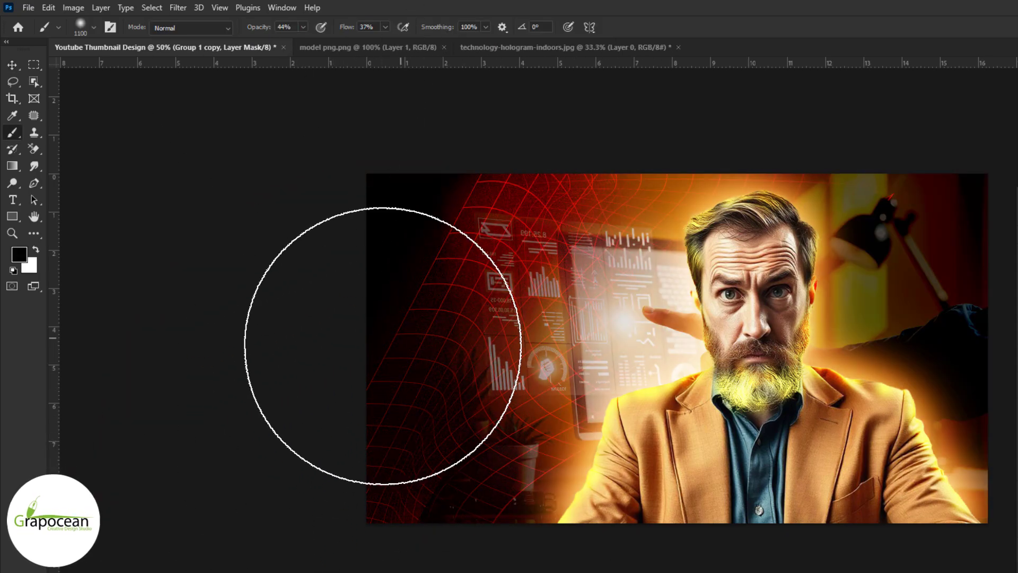
scroll(477, 495, "down", 1)
scroll(821, 404, "up", 1)
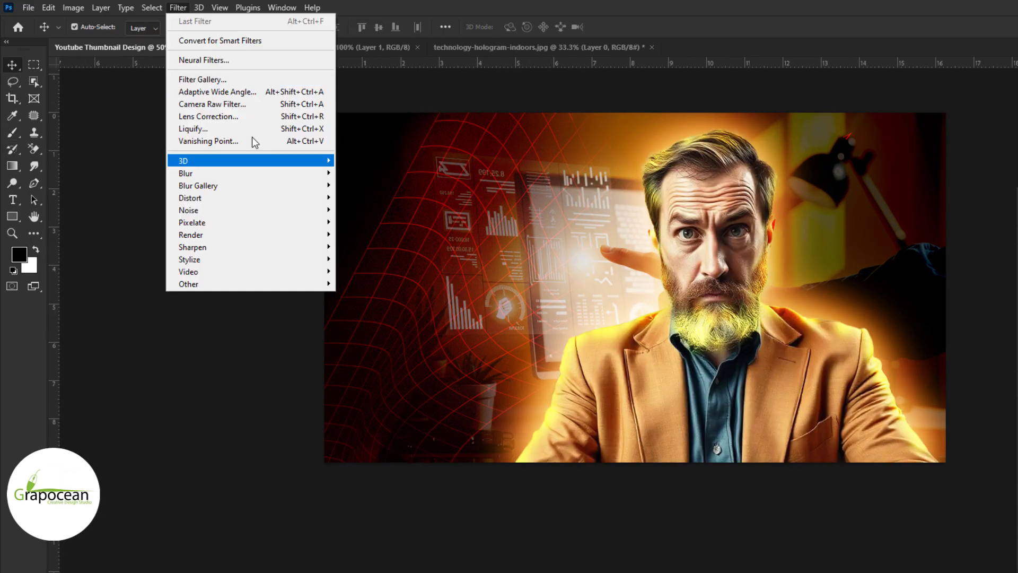
scroll(726, 205, "up", 3)
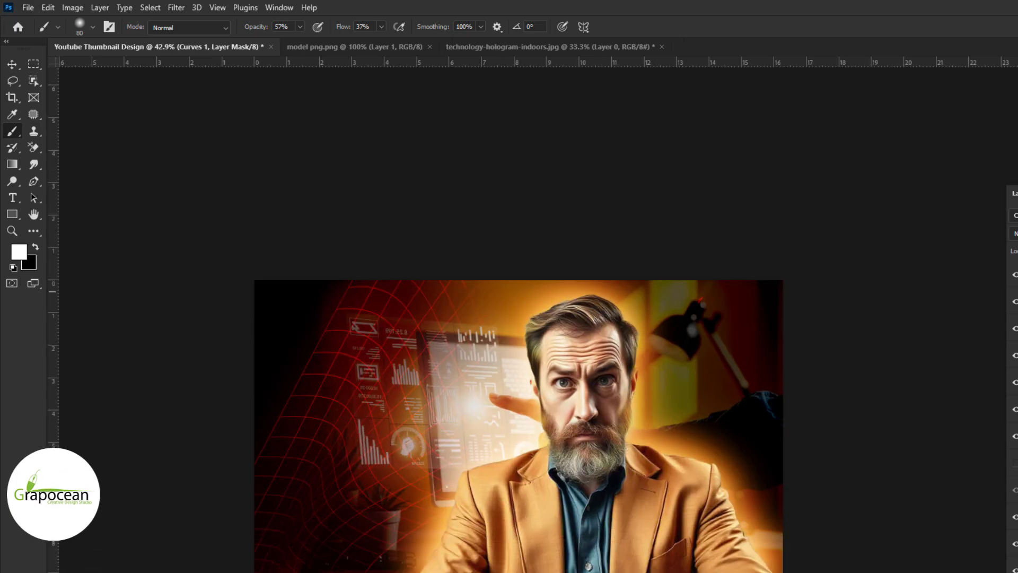
Step: Duplicate the Curves 1 glow adjustment and invert the copy's mask to tone it down
key("ctrl+j")
key("ctrl+i")
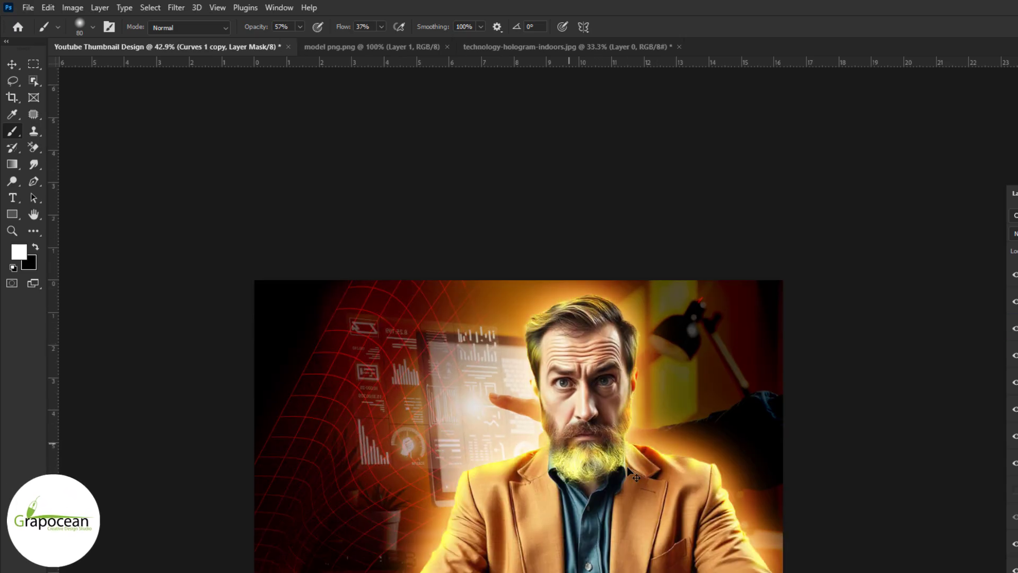
scroll(578, 391, "up", 3)
scroll(685, 520, "up", 3)
key("x")
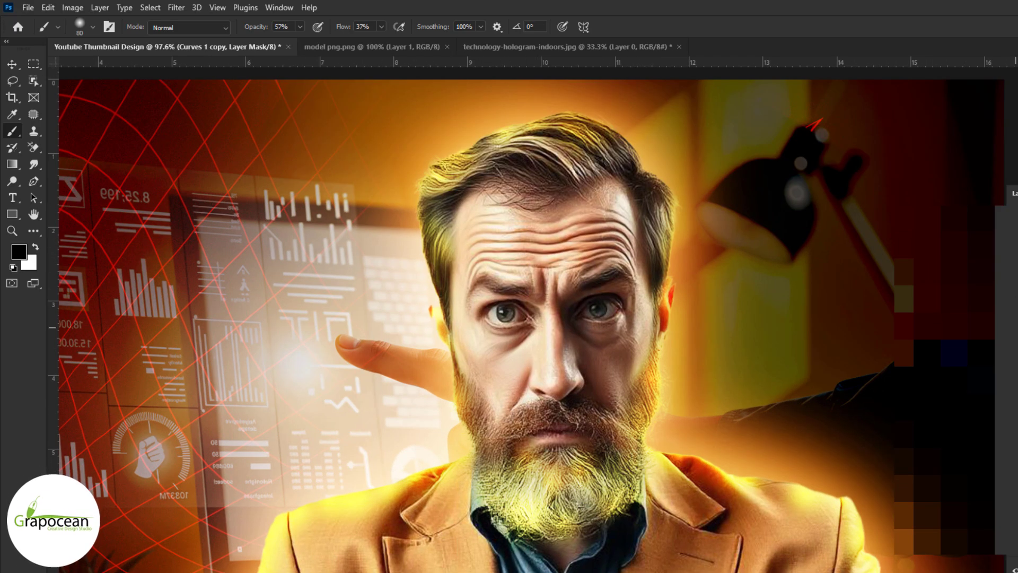
Step: Open the Curves copy's Blending Options and inspect its mask on its own, zoomed in
double_click(1010, 371)
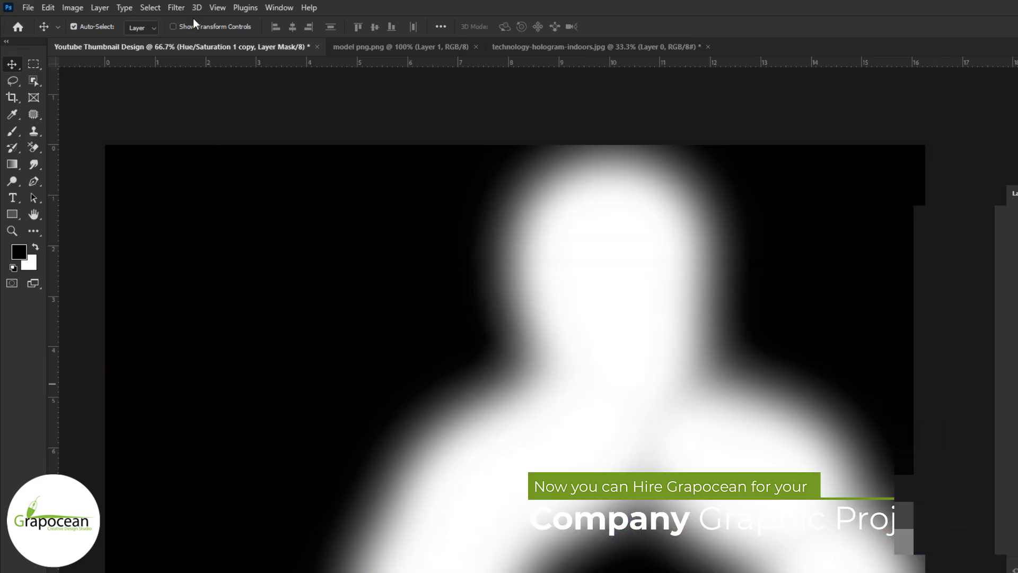
key("alt+t")
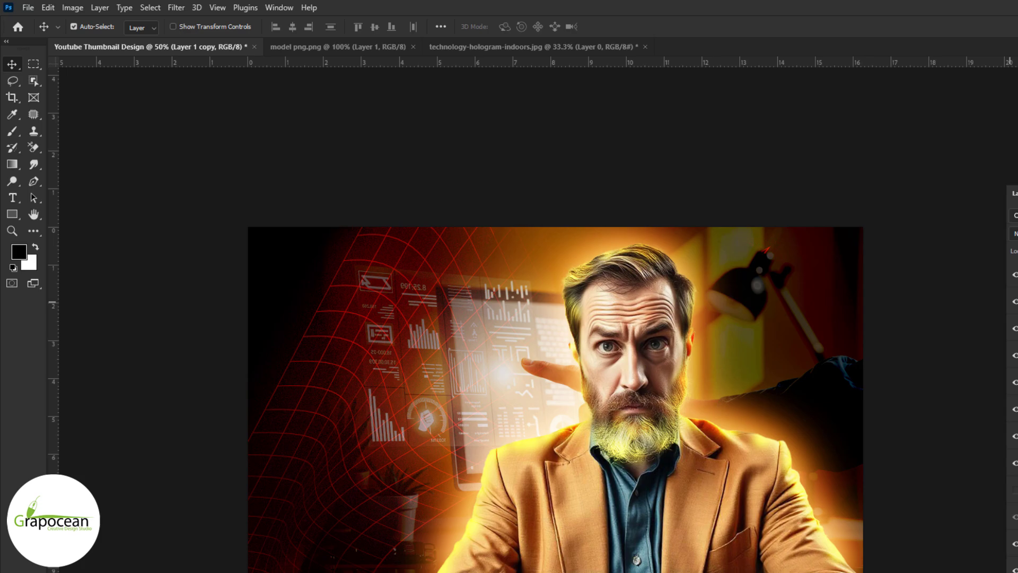
key("ctrl+plus")
scroll(617, 455, "down", 3)
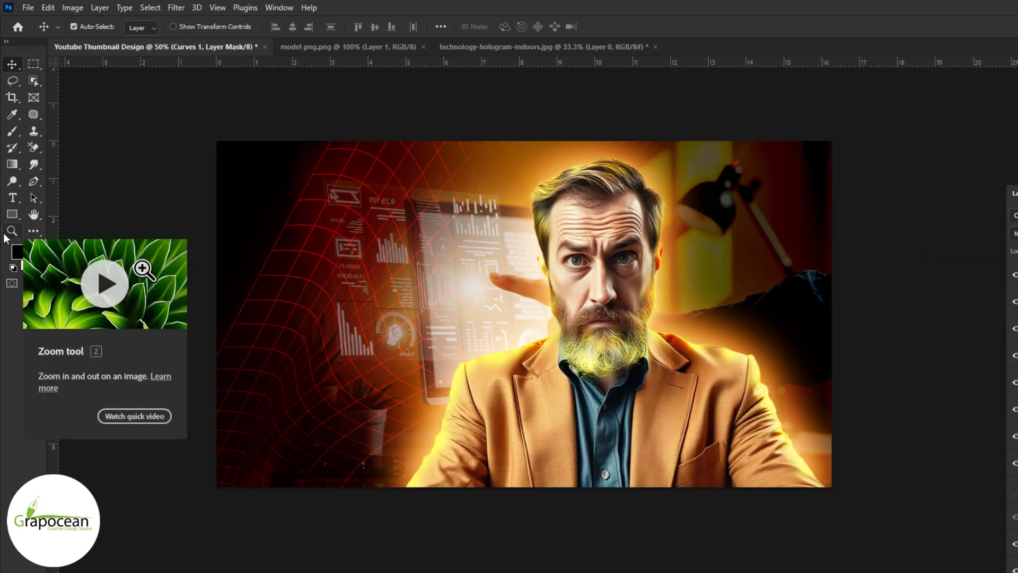
Step: Draw a thin white stripe rectangle and place it across the image at eye level
left_click(11, 214)
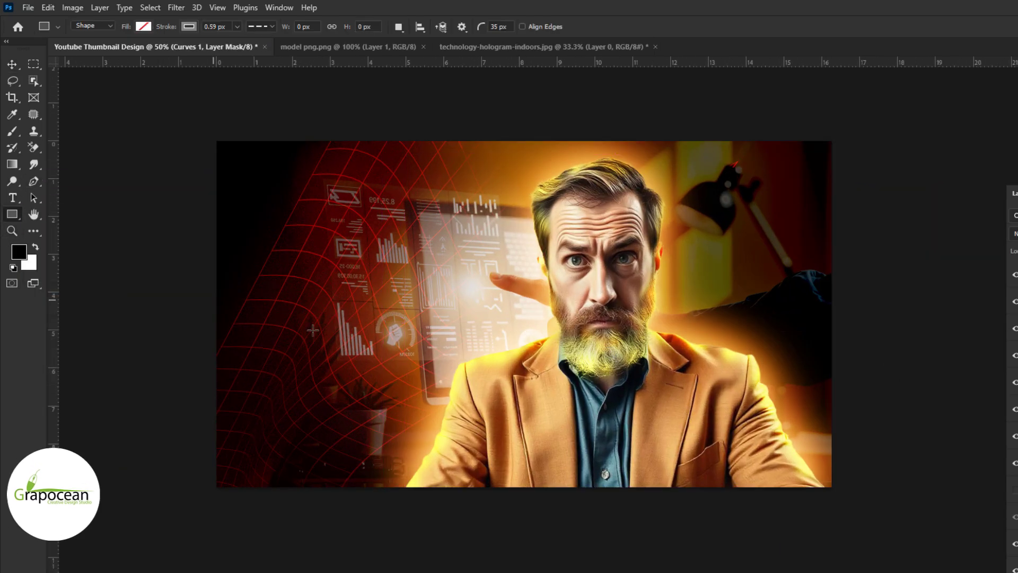
left_click(143, 26)
left_click(118, 93)
key("v")
left_click_drag(402, 262, 403, 279)
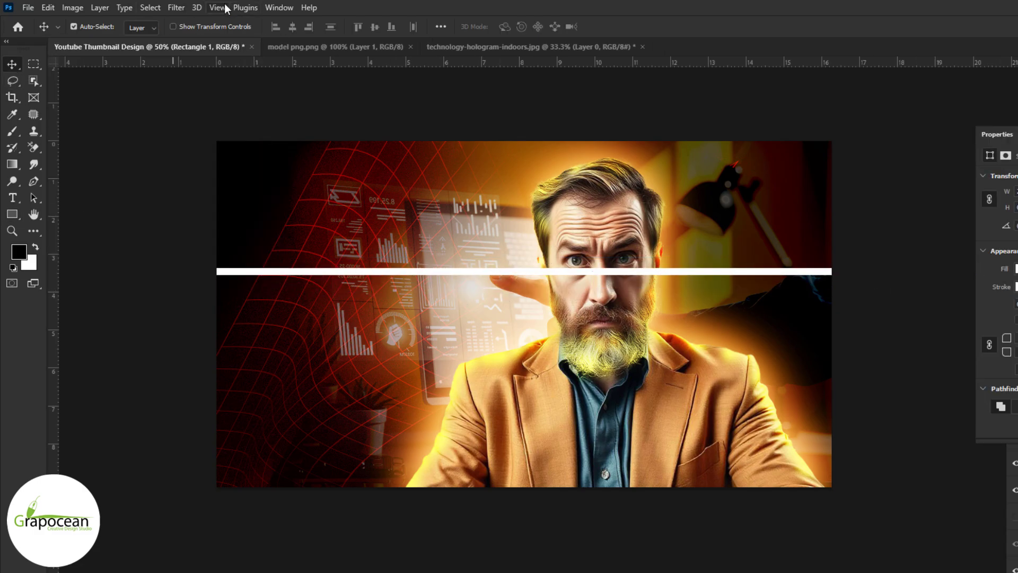
Step: Rasterize the stripe and bend it with the Wave distortion filter, settling on a sine wave
left_click(176, 7)
left_click(352, 281)
left_click(709, 250)
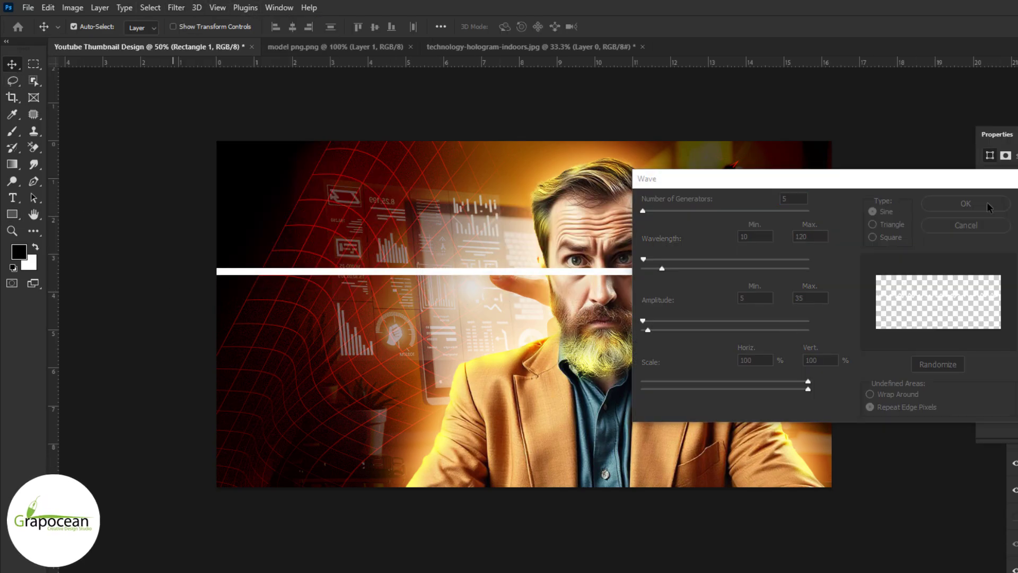
left_click(965, 204)
key("ctrl+z")
left_click(176, 8)
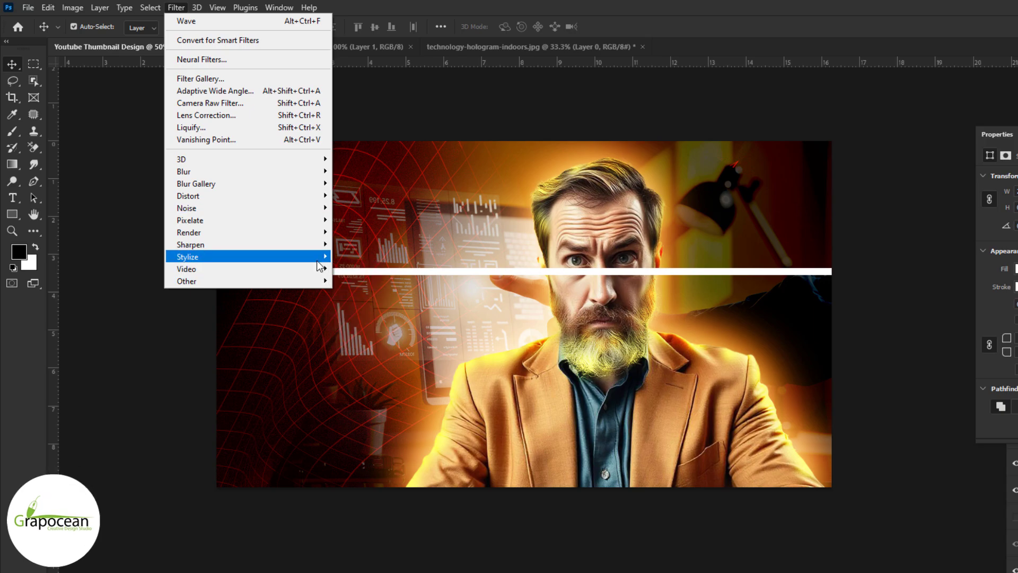
left_click(353, 281)
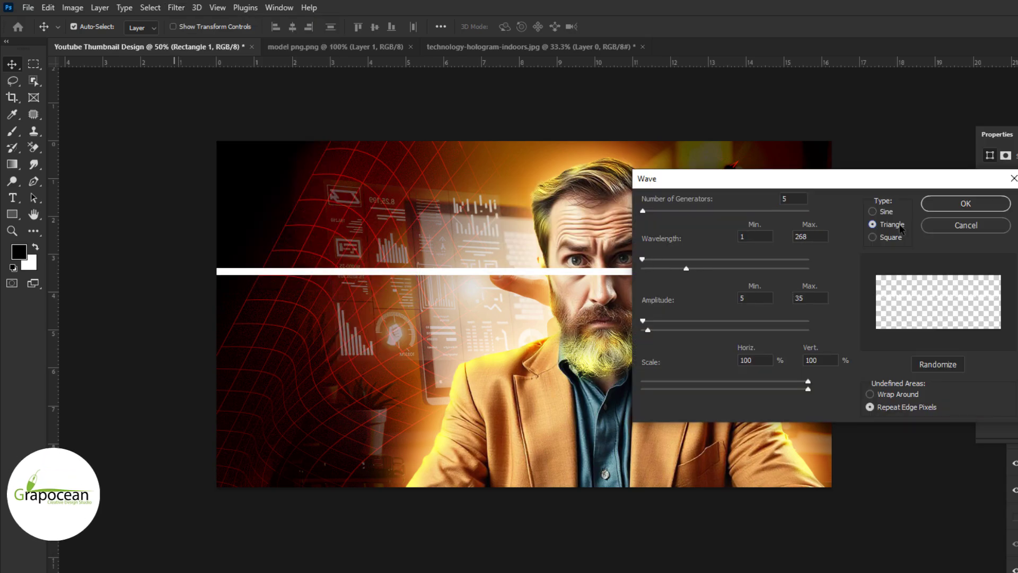
left_click(966, 204)
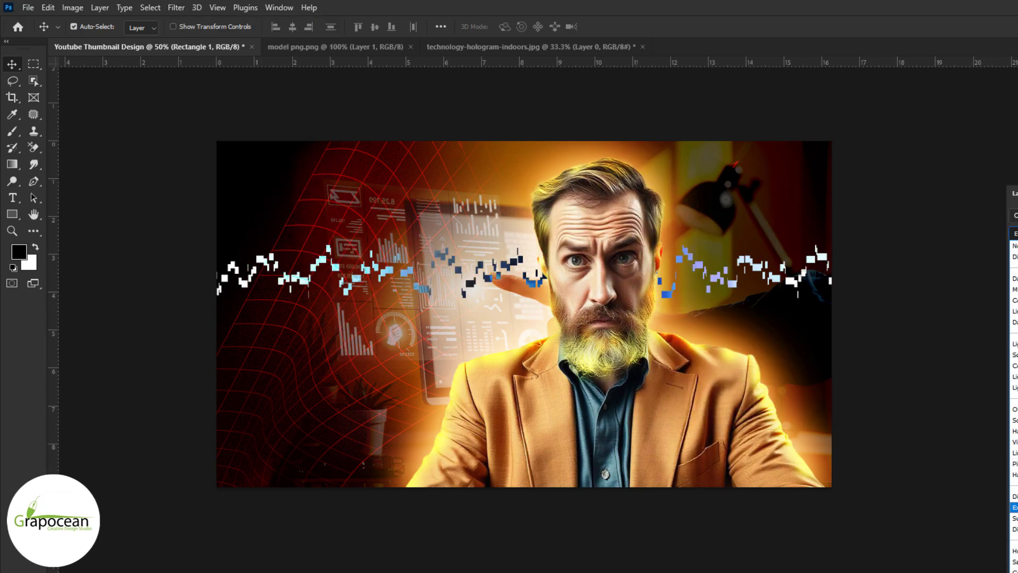
key("ctrl+alt+f")
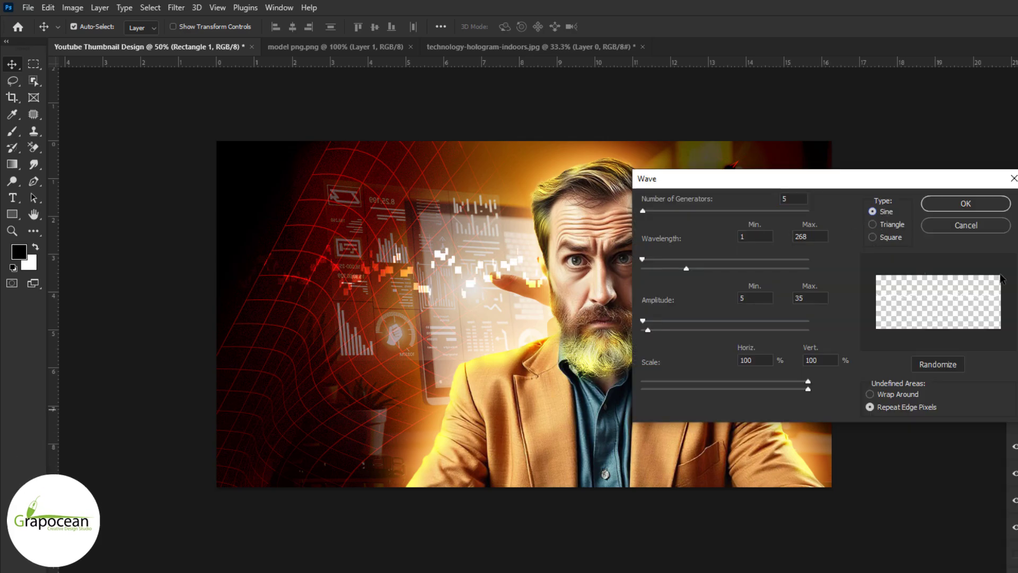
key("Return")
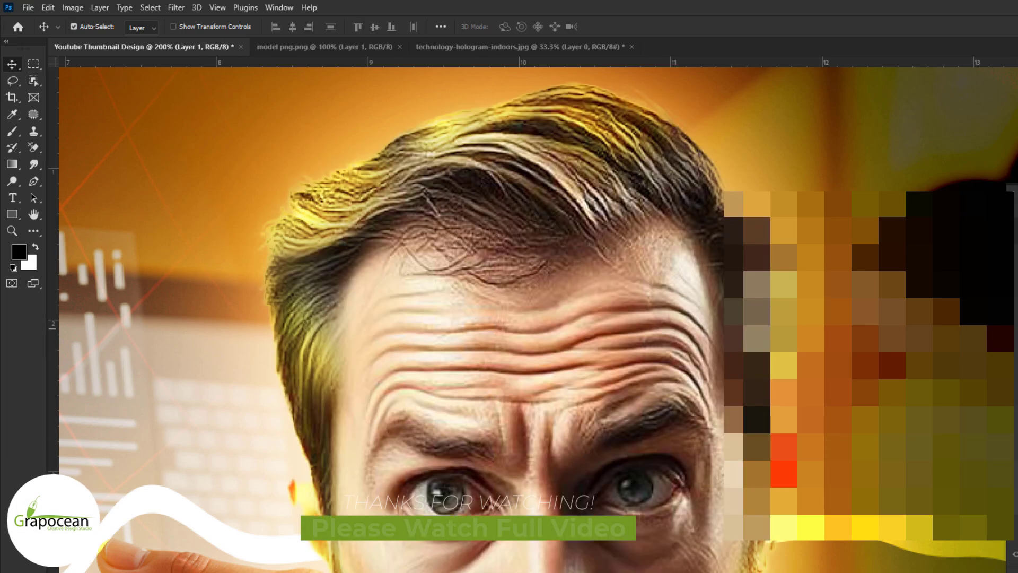
Step: Apply a Camera Raw Filter adjustment to the man
left_click(176, 7)
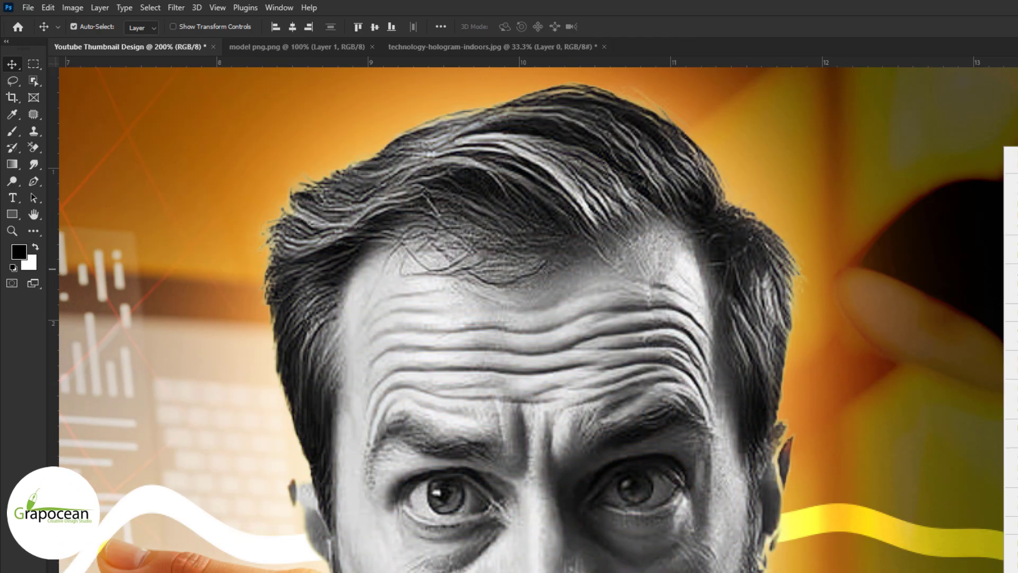
left_click(176, 8)
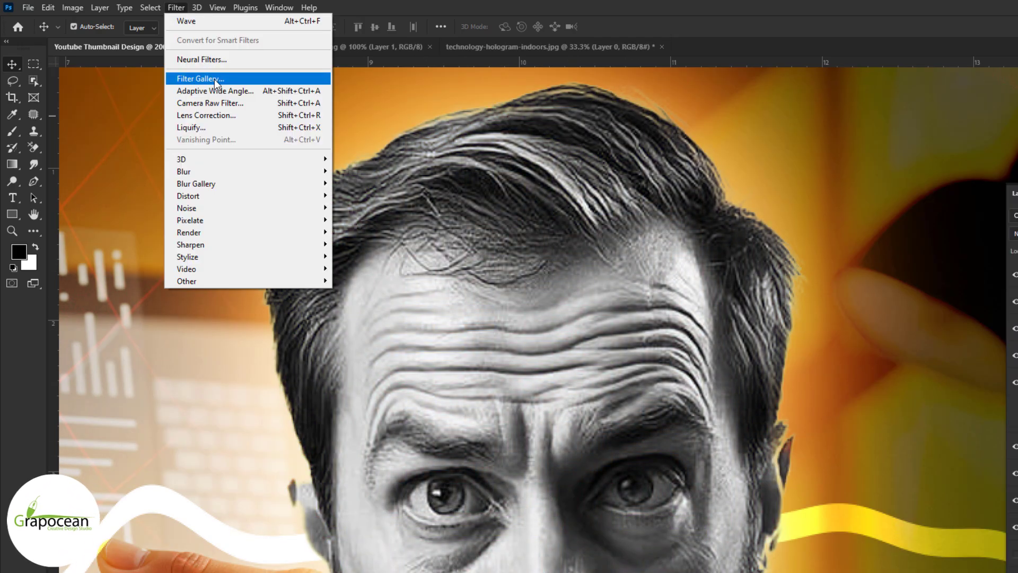
left_click(206, 103)
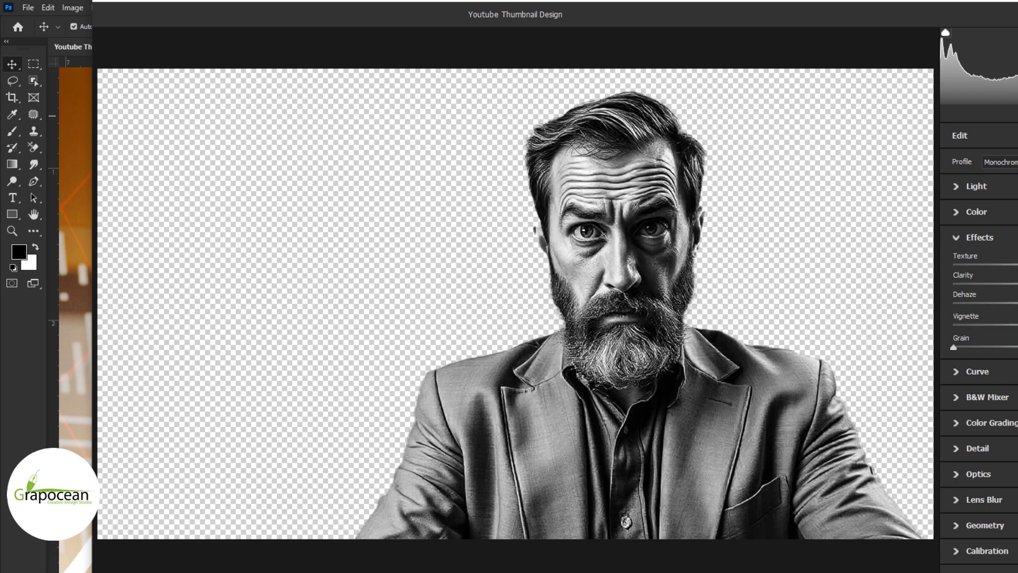
key("v")
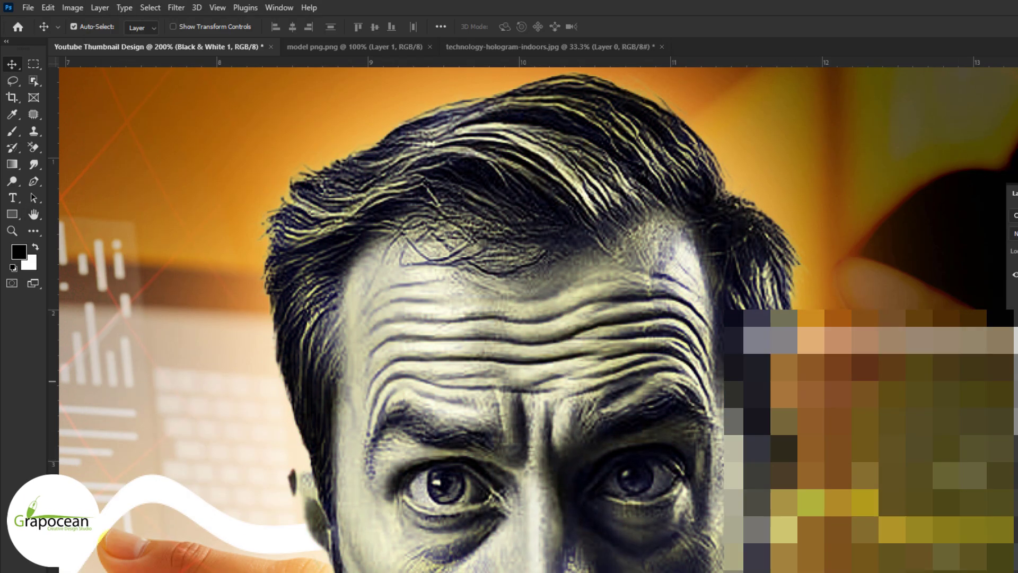
left_click(1014, 306)
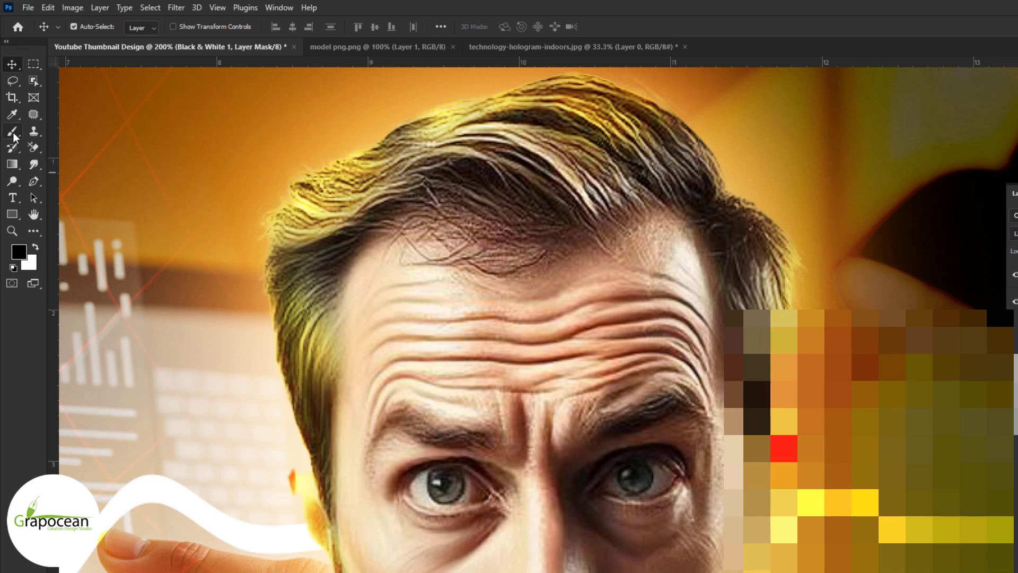
Step: Brush over the Black & White mask to touch up the man's lighting, then rerun Camera Raw
left_click(12, 133)
scroll(570, 330, "down", 2)
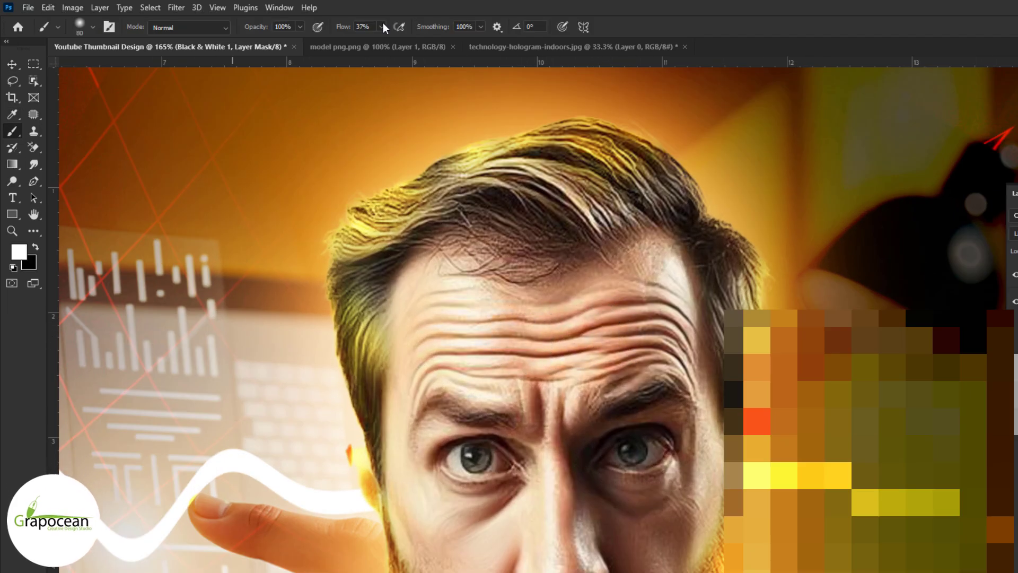
scroll(509, 318, "down", 1)
left_click(1014, 233)
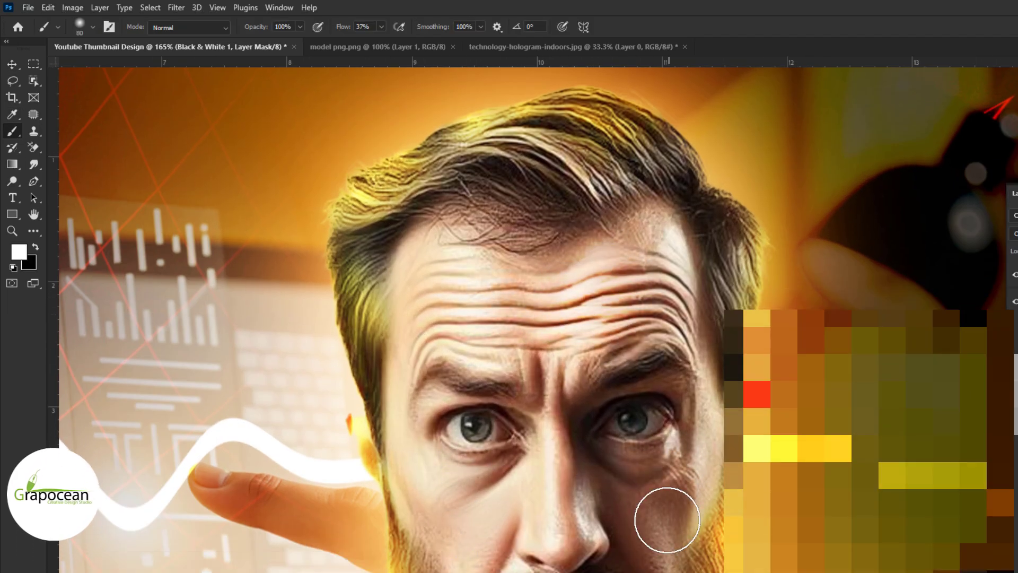
scroll(667, 519, "down", 5)
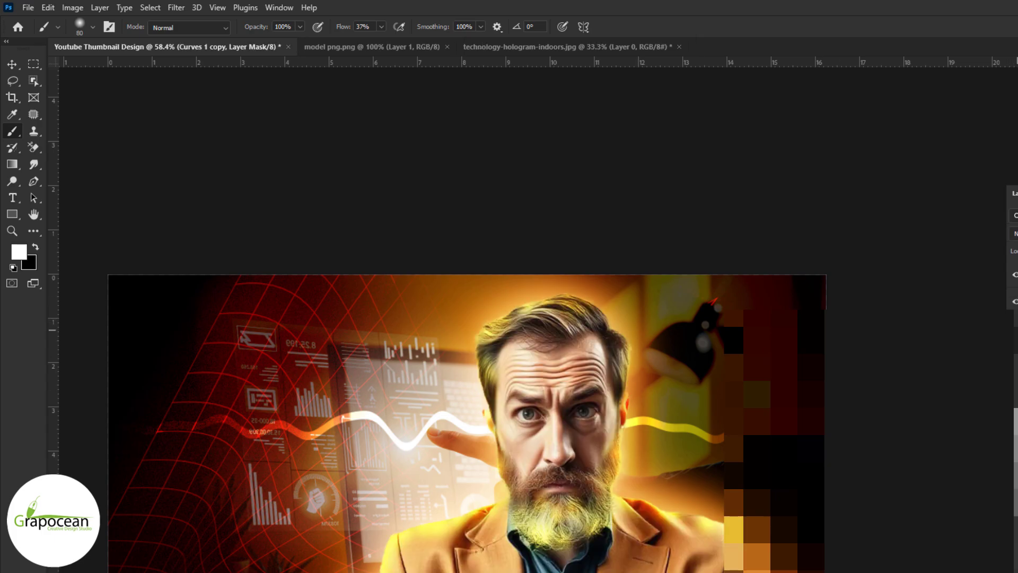
scroll(556, 373, "up", 3)
key("x")
left_click(176, 8)
left_click(232, 104)
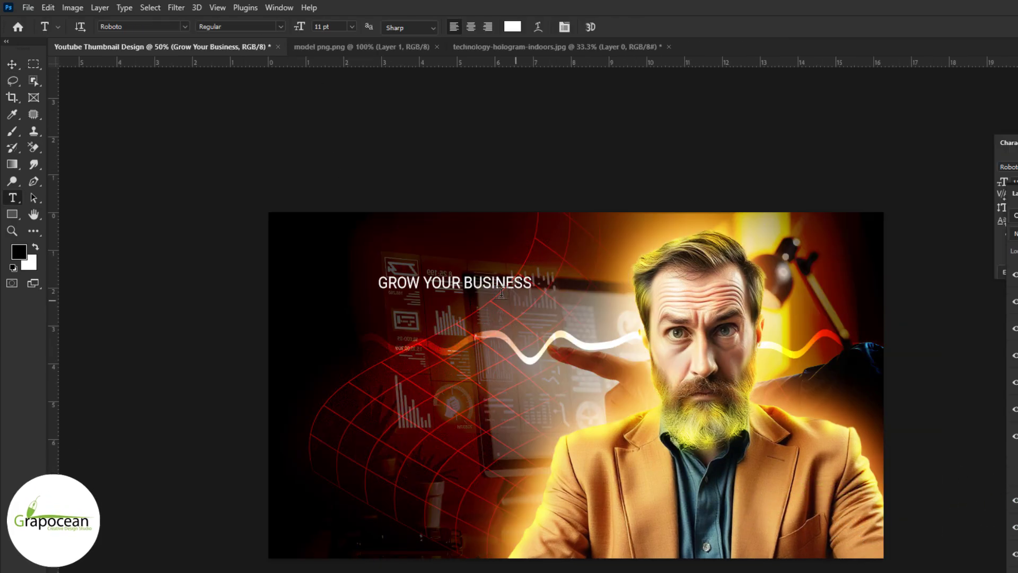
Step: Set the GROW YOUR BUSINESS headline in the Clinton SemiBold font
triple_click(501, 292)
left_click(184, 26)
scroll(245, 369, "down", 5)
scroll(265, 451, "down", 10)
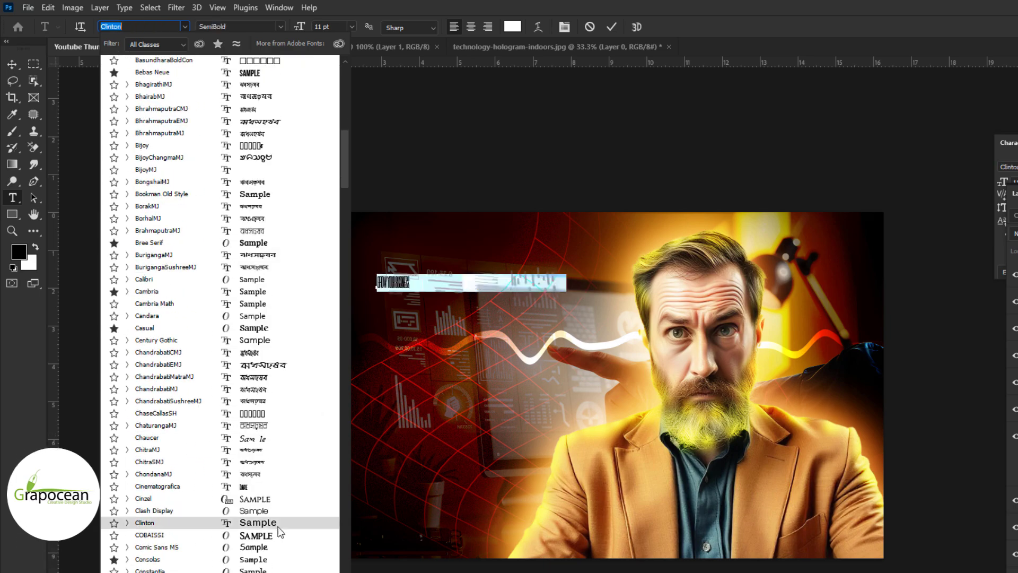
left_click(282, 520)
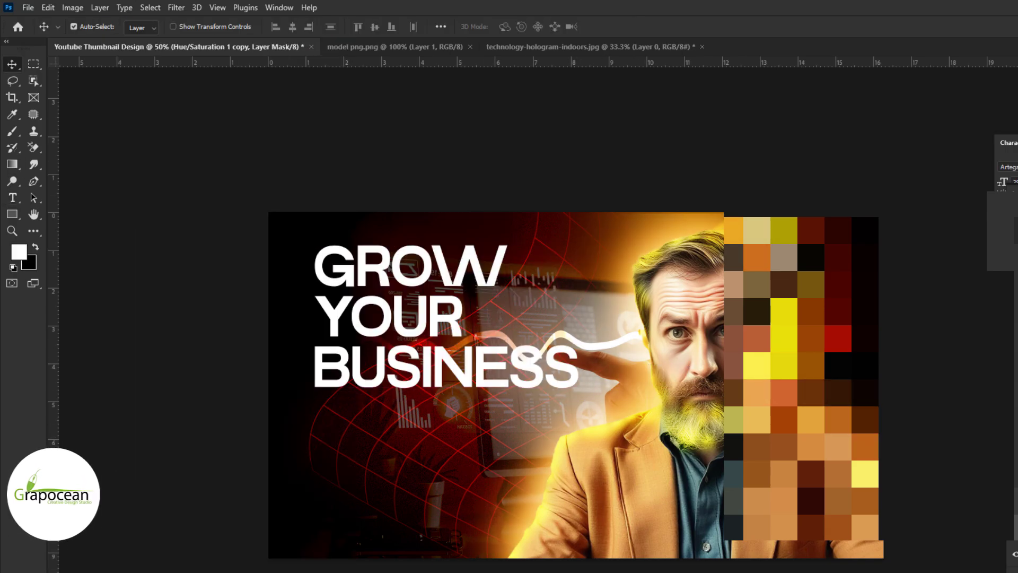
Step: Duplicate the Hue/Saturation adjustment and resize the current layer with Free Transform
key("ctrl+j")
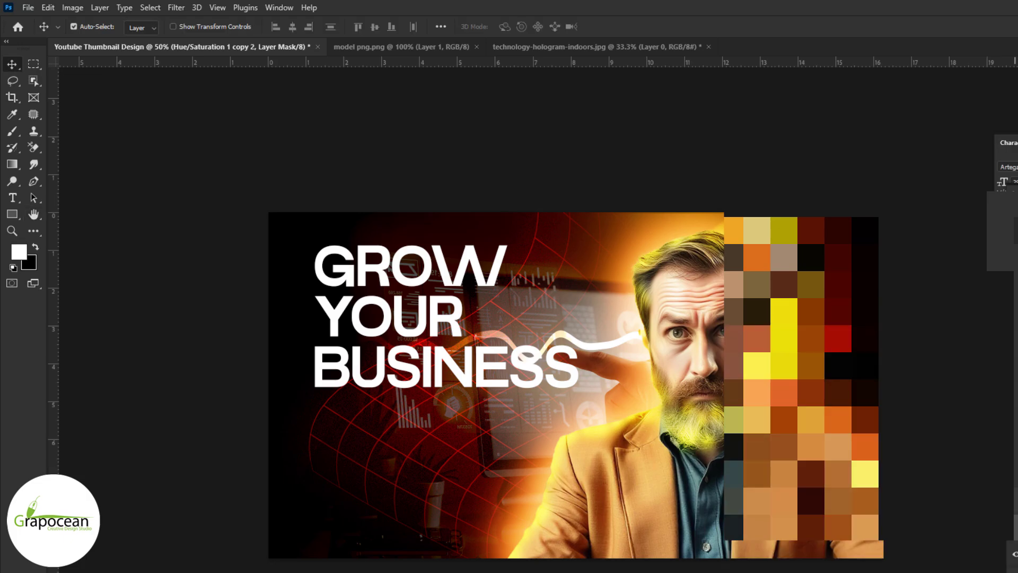
key("Return")
scroll(624, 414, "up", 1)
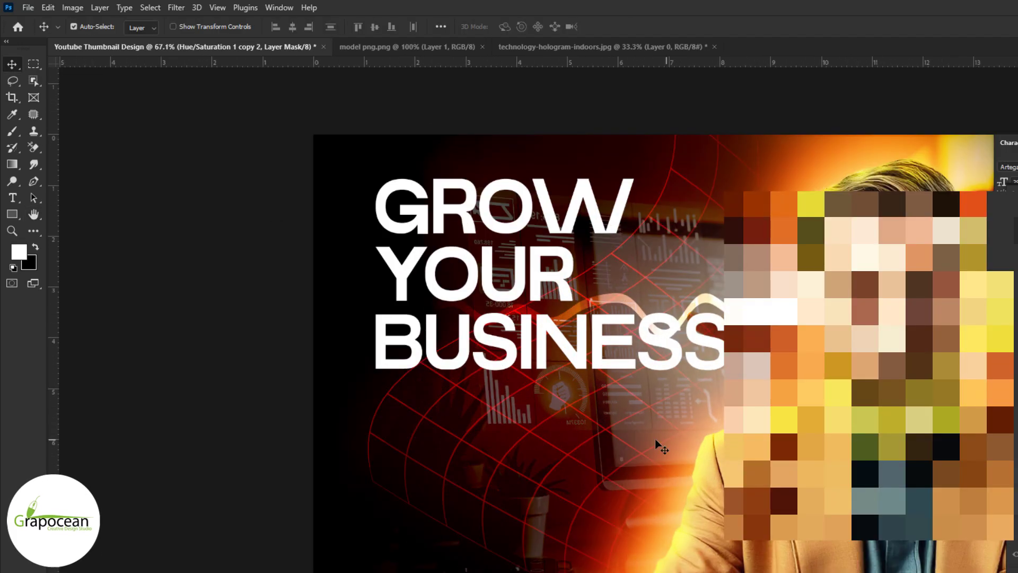
key("ctrl+t")
scroll(577, 422, "down", 3)
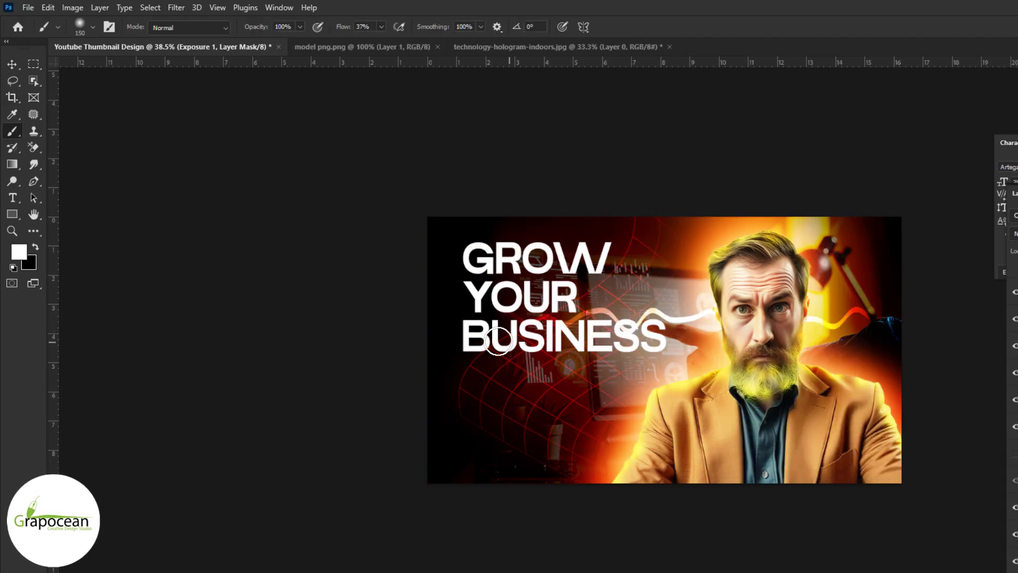
Step: Paint the Exposure mask to brighten the plants and monitor at lower left
left_click_drag(542, 372, 530, 424)
key("x")
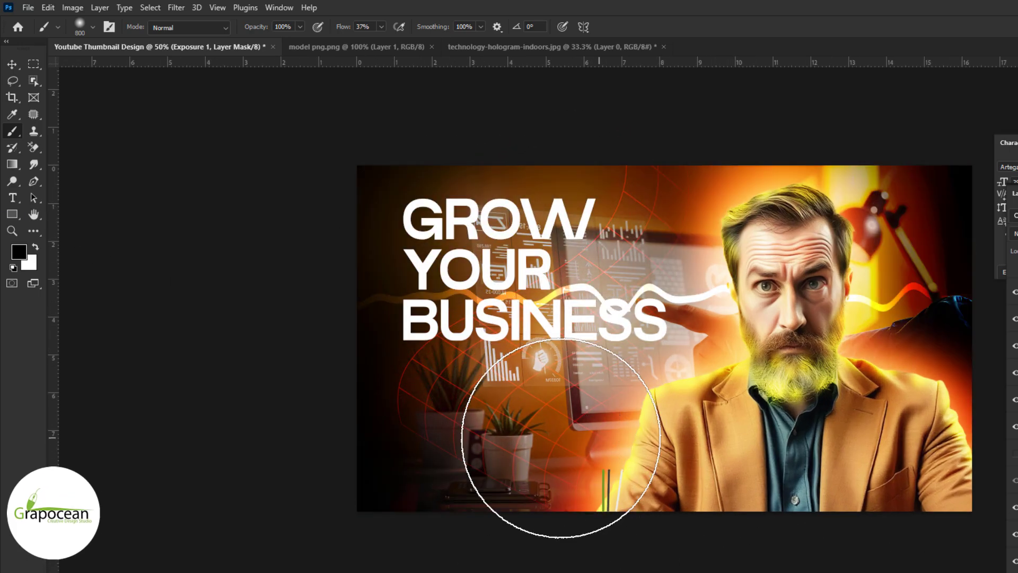
left_click_drag(545, 454, 522, 488)
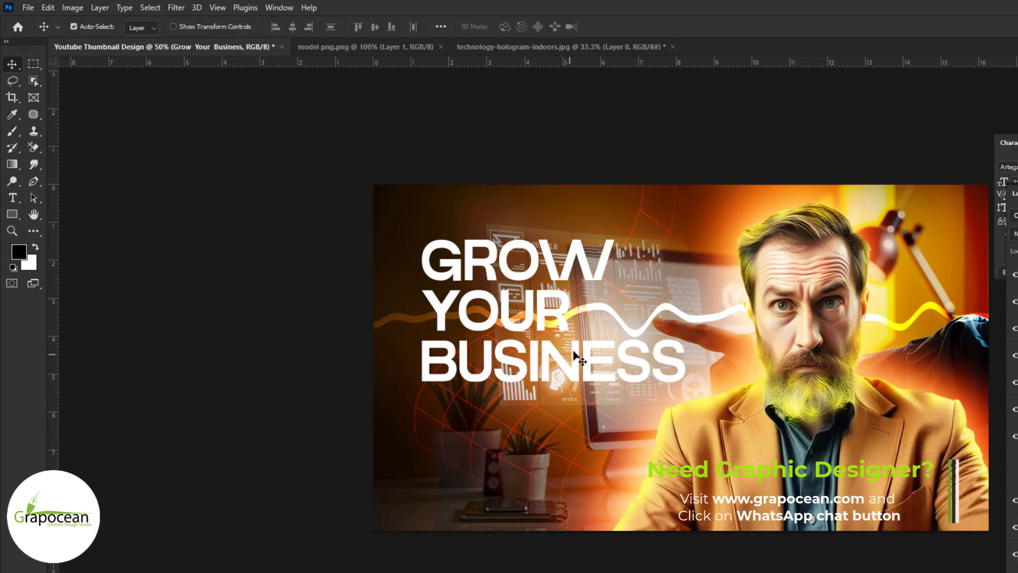
Step: Set the word BUSINESS in Bebas Neue and commit the text edit
double_click(576, 355)
left_click_drag(687, 361, 422, 361)
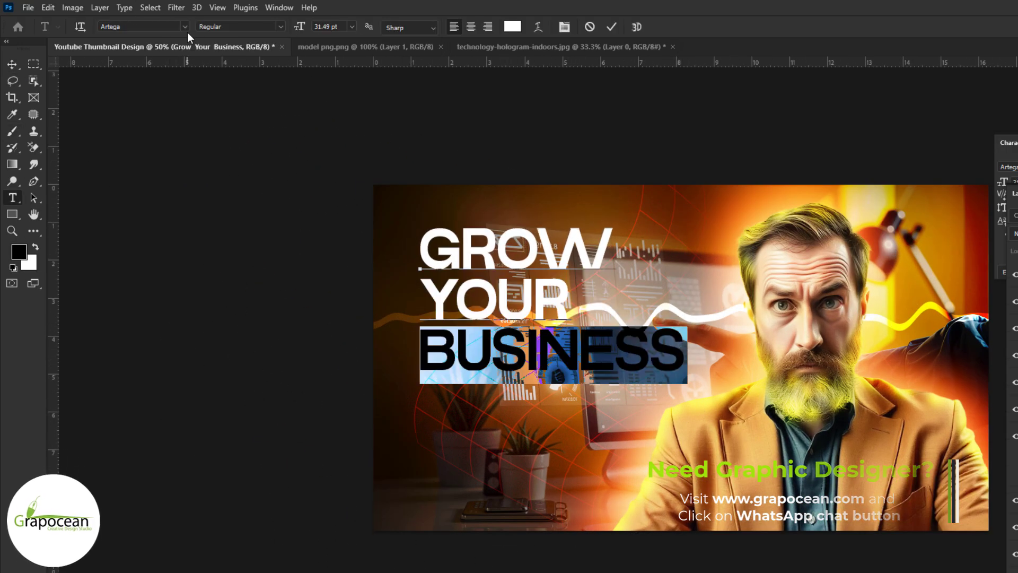
left_click(319, 26)
key("ctrl+Return")
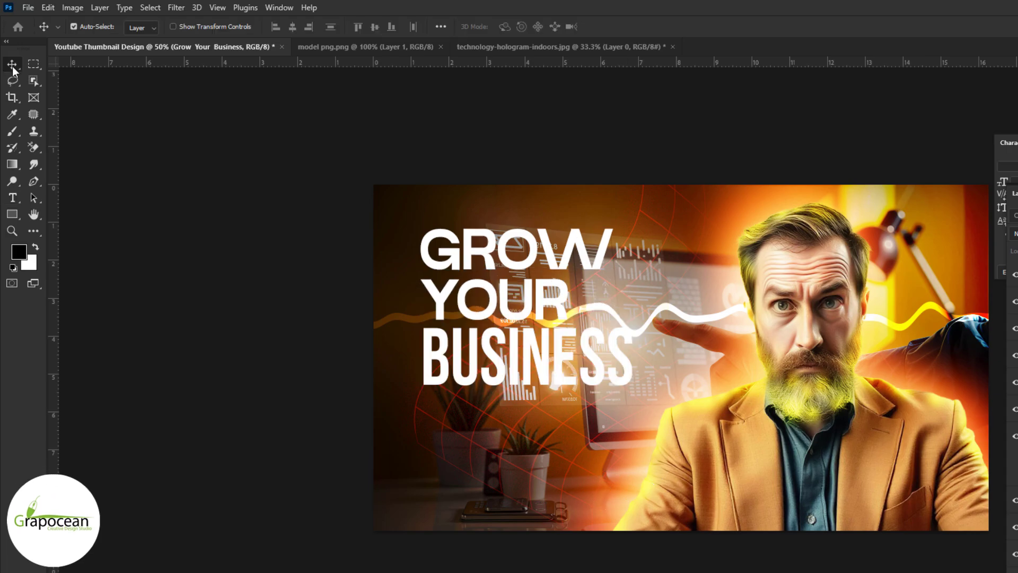
Step: Move the headline slightly right and down, shifting the view to check it
key("v")
left_click_drag(546, 353, 564, 385)
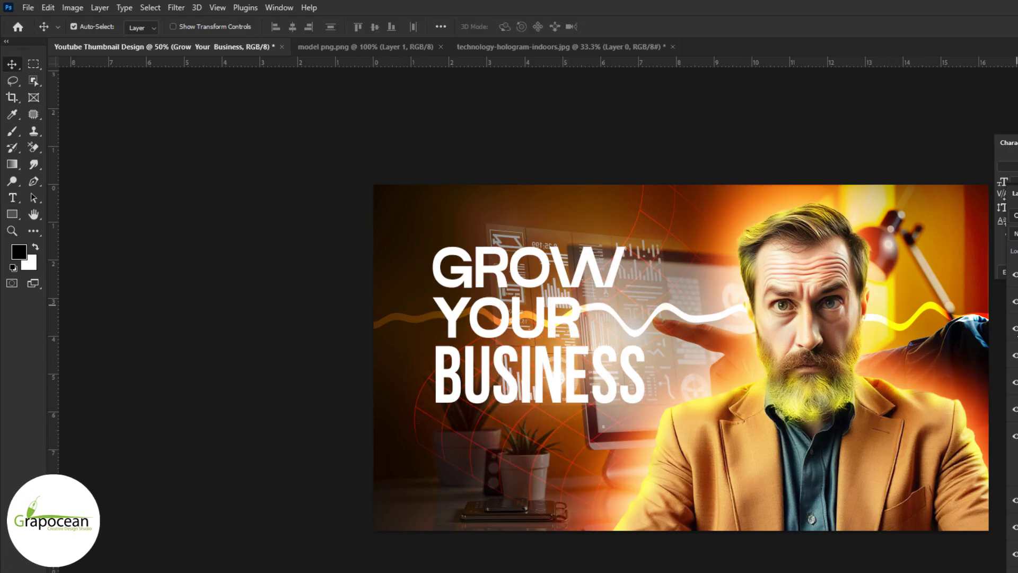
left_click_drag(530, 318, 630, 324)
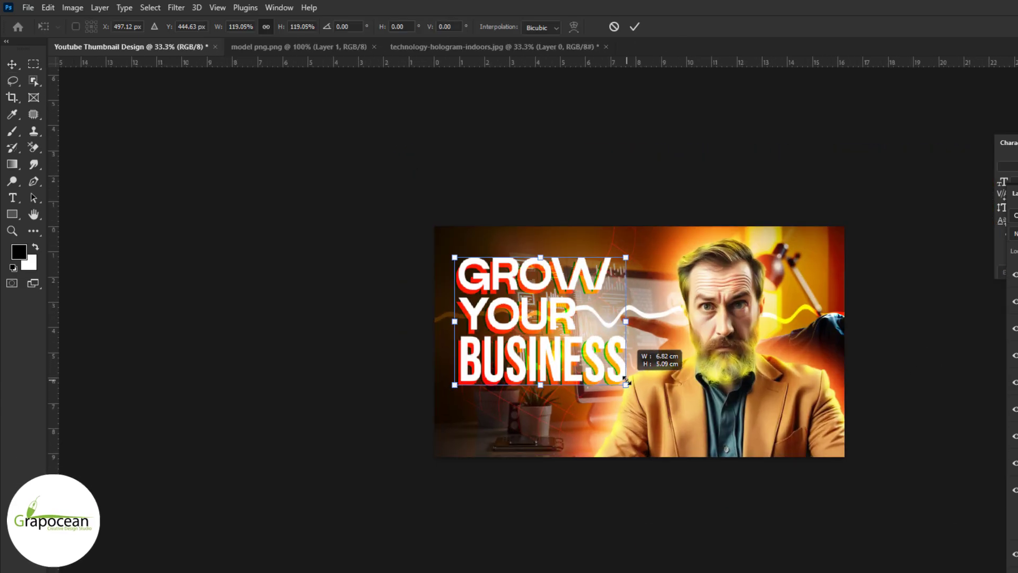
Step: Convert the red shadow copy and give it a halftone dot texture via the Filter Gallery
left_click(176, 7)
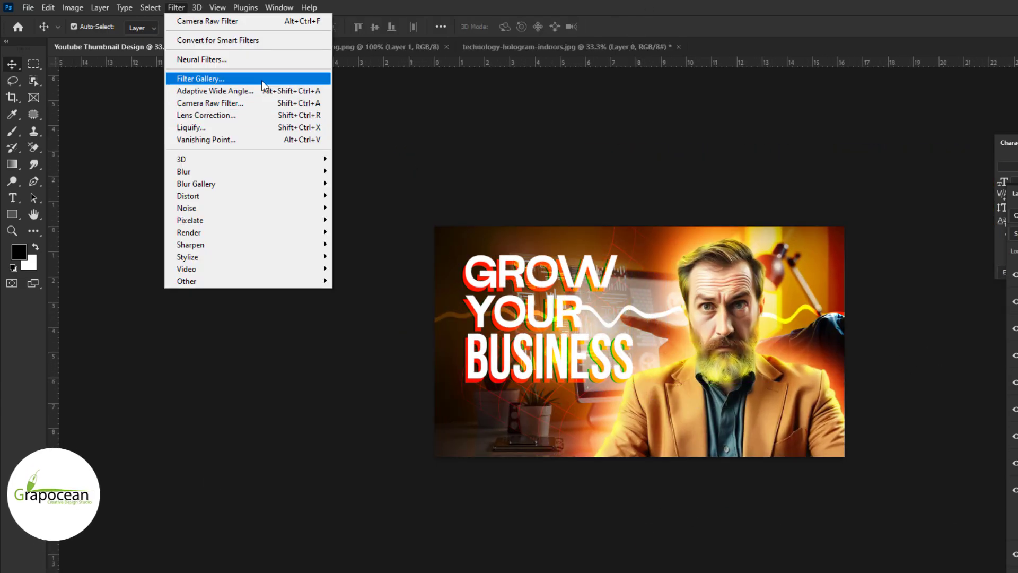
left_click(262, 81)
left_click(727, 254)
key("Return")
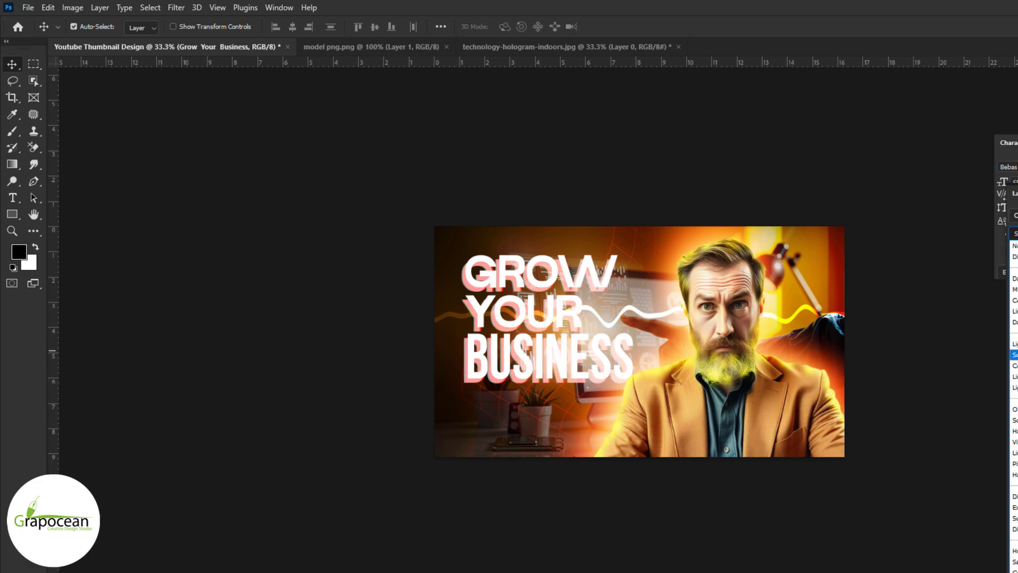
scroll(563, 365, "up", 5)
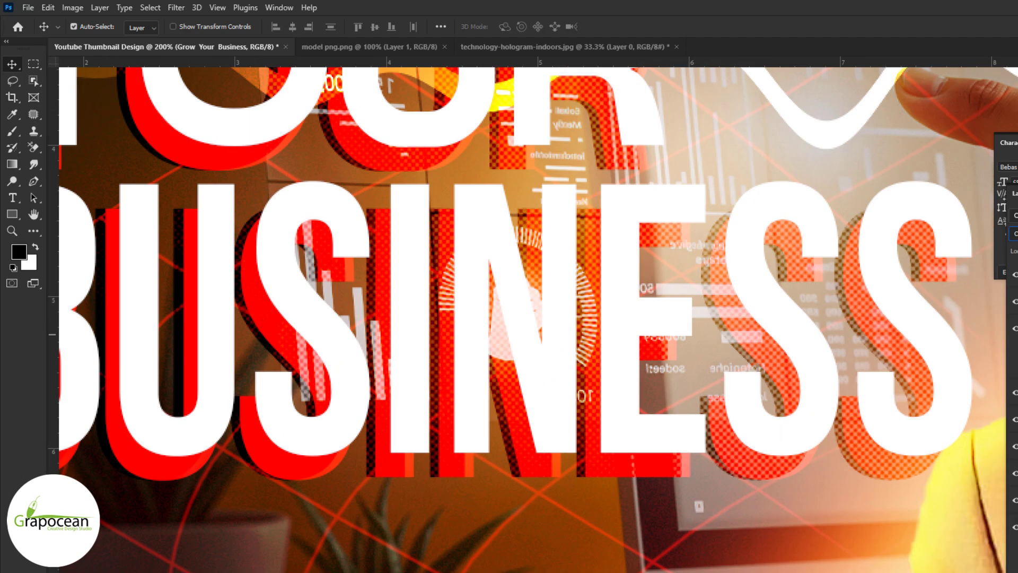
scroll(563, 318, "down", 3)
Step: Duplicate the headline layer for the coloured outline copies
key("ctrl+j")
right_click(989, 98)
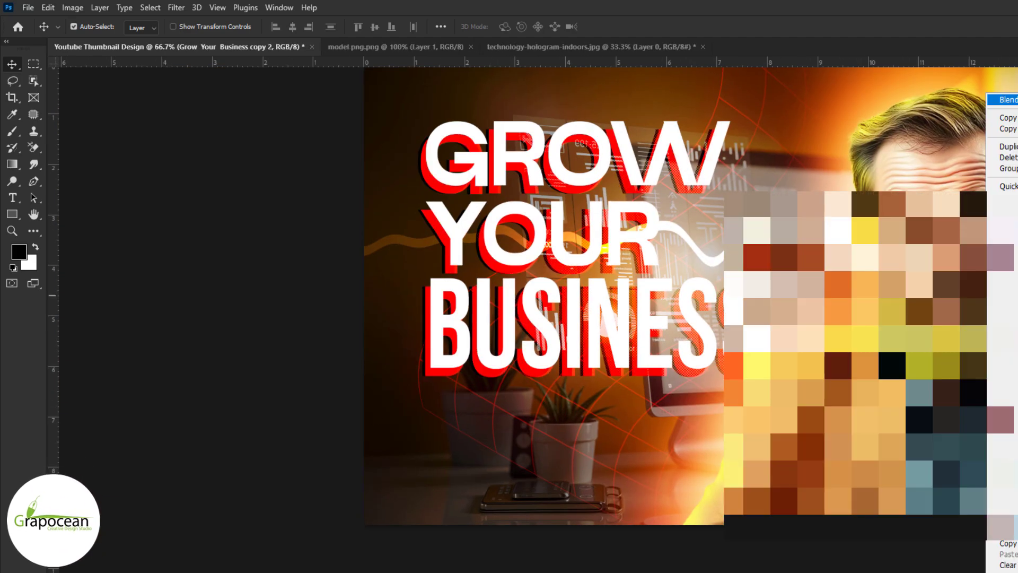
left_click(1008, 146)
key("Return")
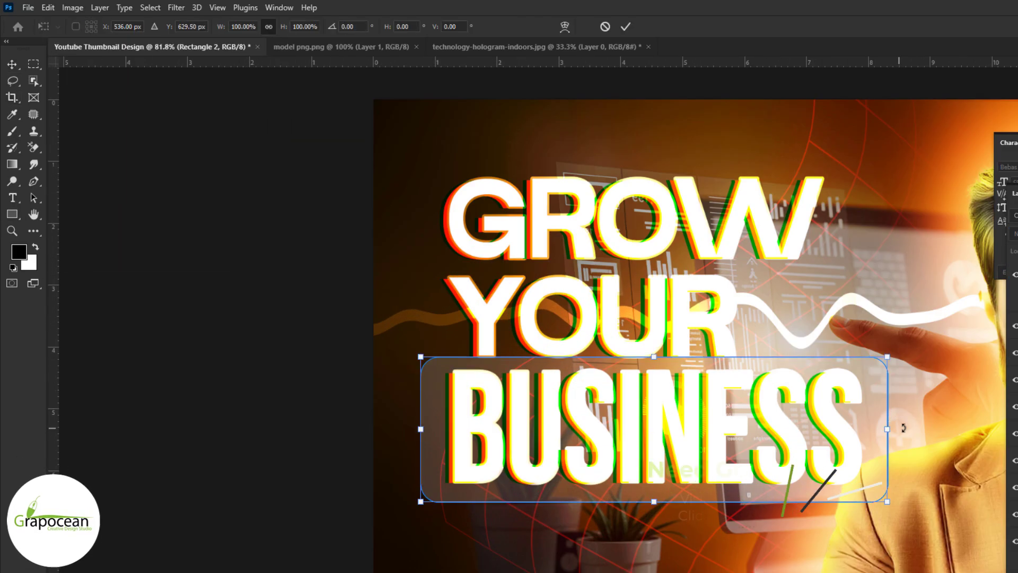
Step: Copy the translucent panel up behind GROW and shrink it to fit the word
key("Return")
left_click_drag(431, 415, 431, 208)
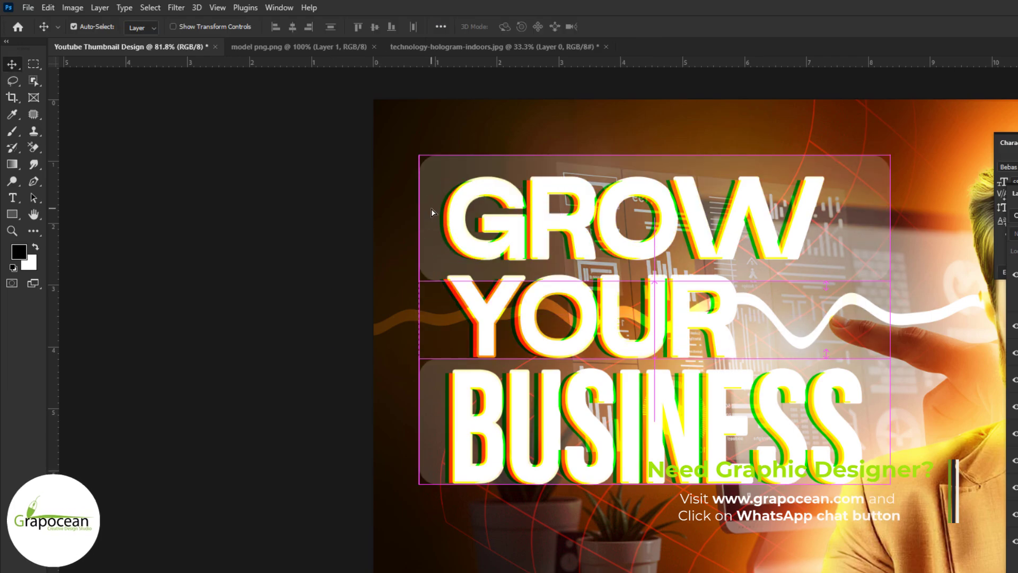
key("ctrl+t")
left_click_drag(647, 153, 647, 165)
key("Return")
key("ctrl+t")
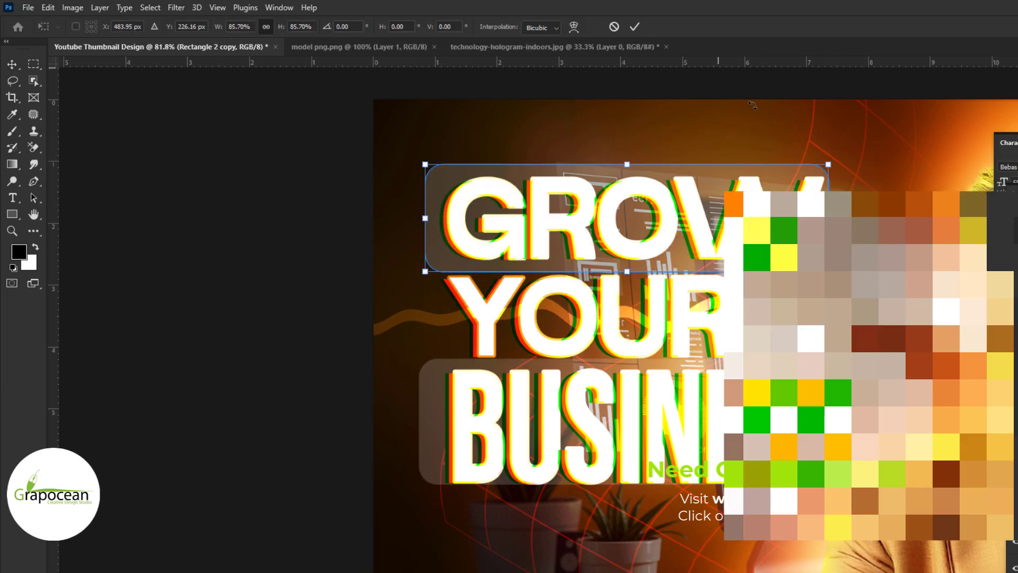
key("Return")
scroll(527, 361, "down", 3)
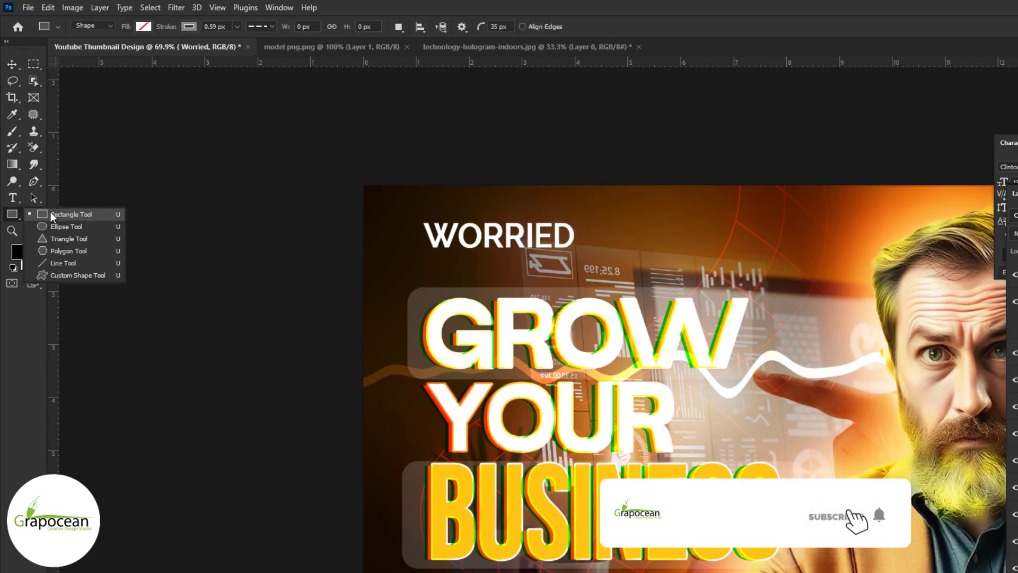
Step: Draw a rounded box with a solid orange outline around the WORRIED label
left_click(68, 212)
left_click_drag(417, 215, 776, 252)
left_click(195, 28)
left_click(166, 95)
left_click(261, 27)
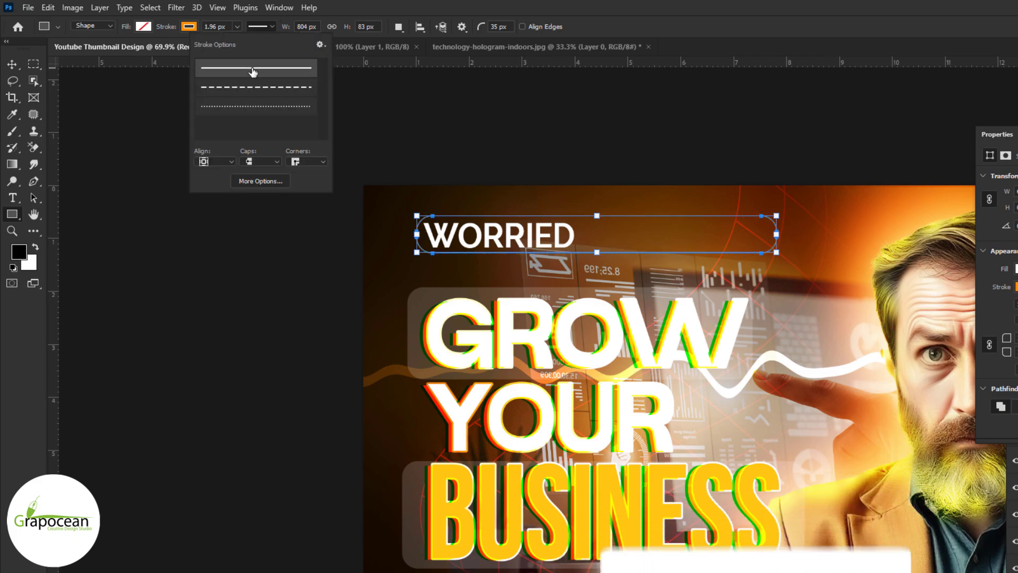
key("Escape")
Step: Duplicate the translucent GROW panel and nudge the copy down behind YOUR
key("v")
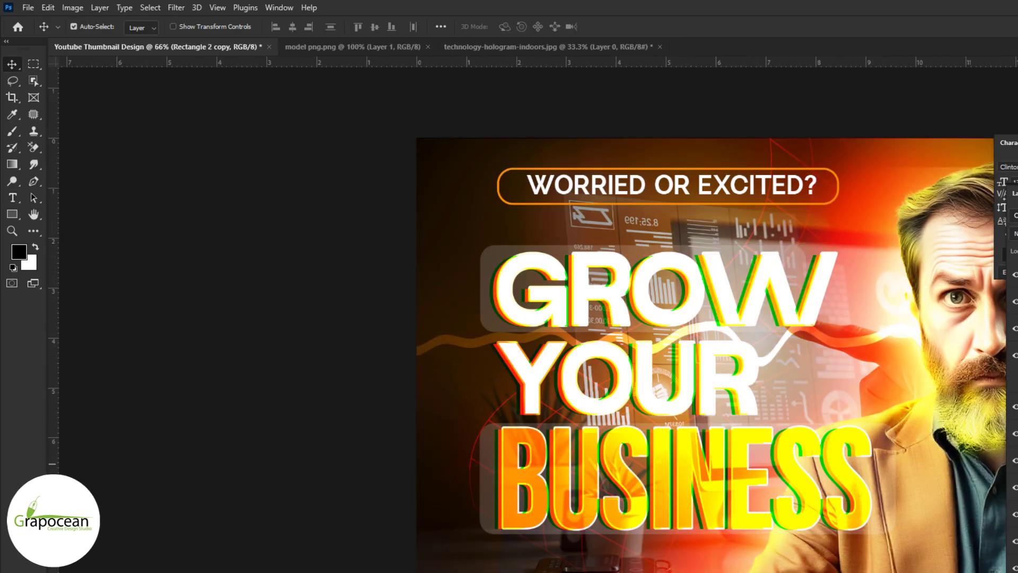
key("ctrl+j")
key("shift+Down")
key("shift+Down")
key("shift+Down")
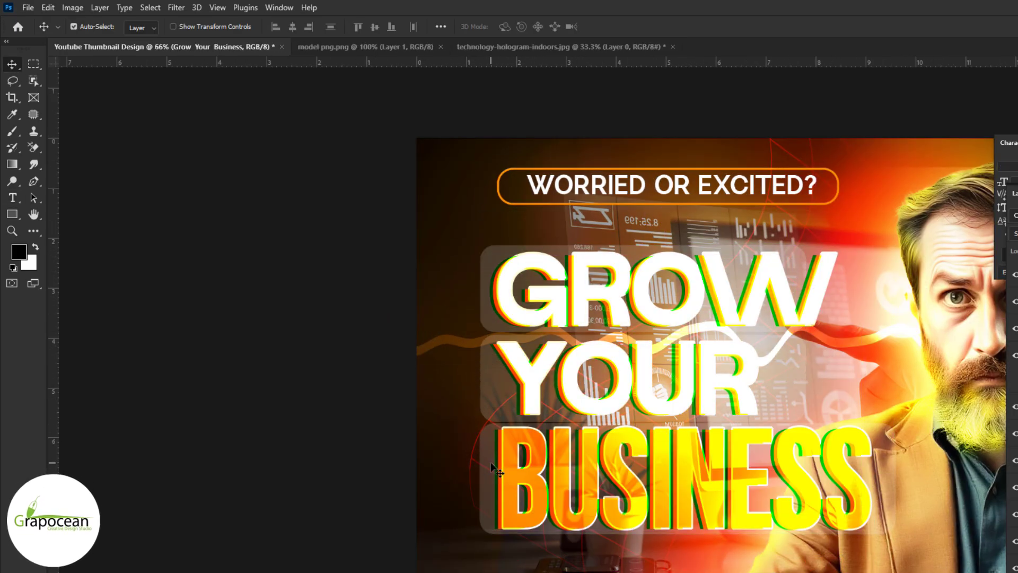